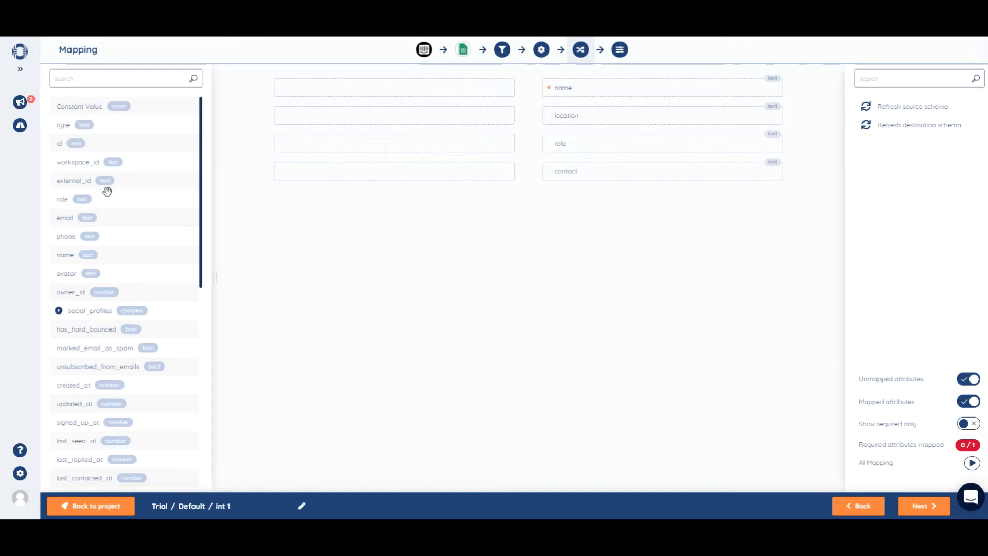
Step: Map the source name attribute to the destination name field with the fallback value "noname"
{"action": "left_click_drag", "start_coordinate": [61, 257], "coordinate": [319, 90]}
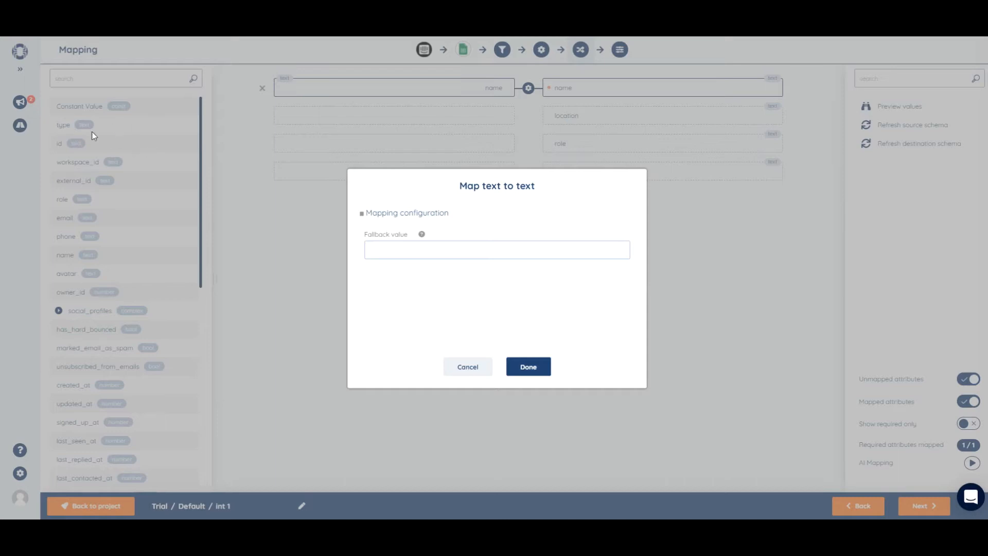
{"action": "left_click", "coordinate": [412, 251]}
{"action": "type", "text": "noname"}
{"action": "left_click", "coordinate": [529, 366]}
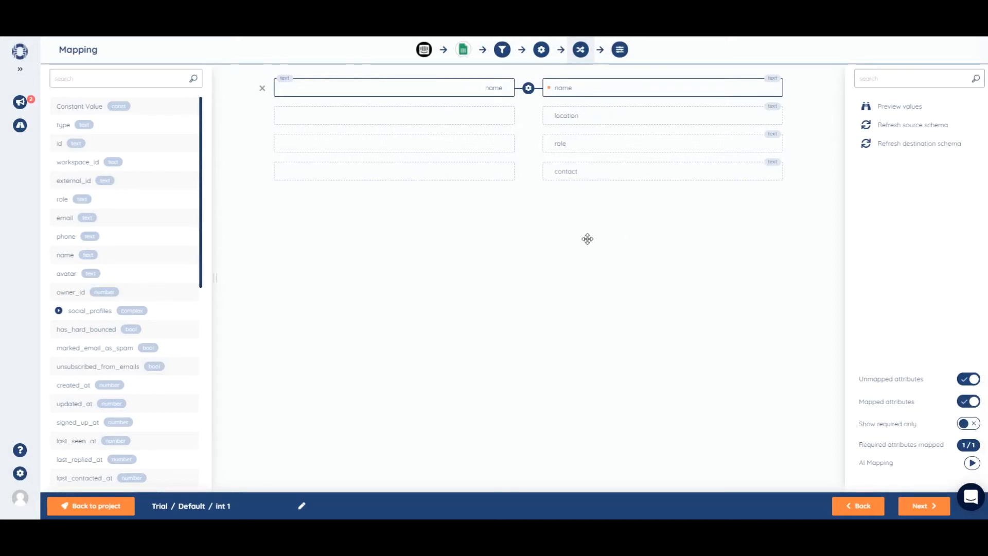
Step: Map a constant value of USA to the destination location field
{"action": "mouse_move", "coordinate": [550, 93]}
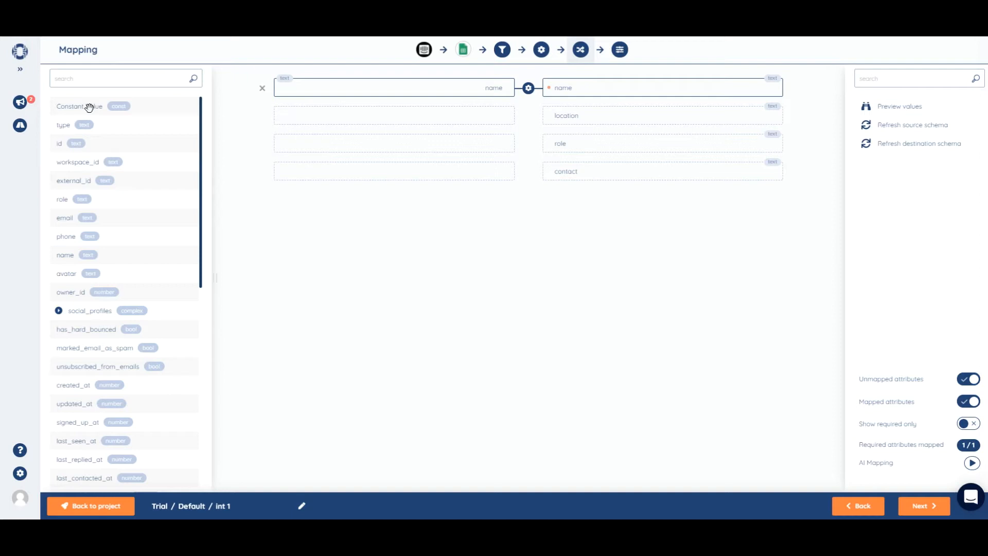
{"action": "left_click_drag", "start_coordinate": [89, 107], "coordinate": [341, 120]}
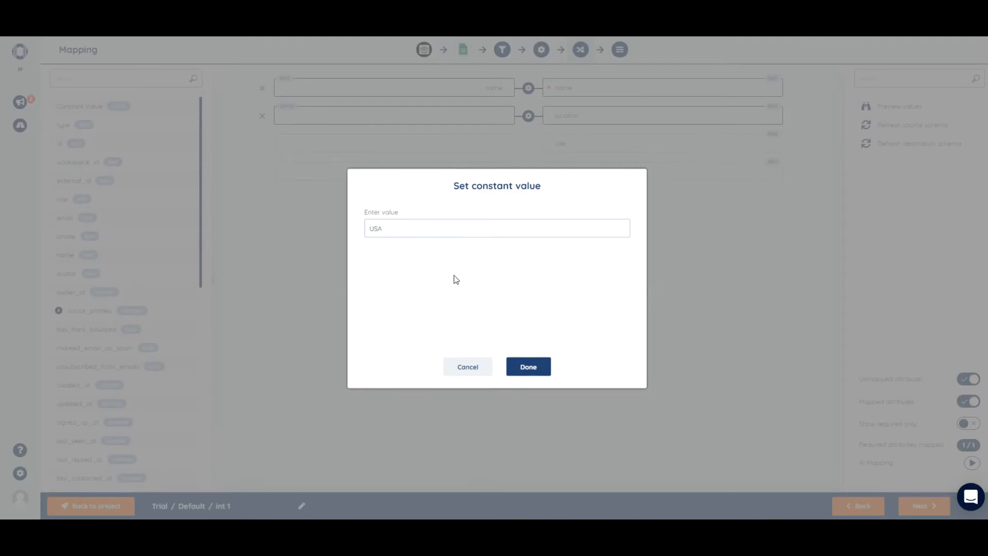
{"action": "left_click", "coordinate": [536, 371]}
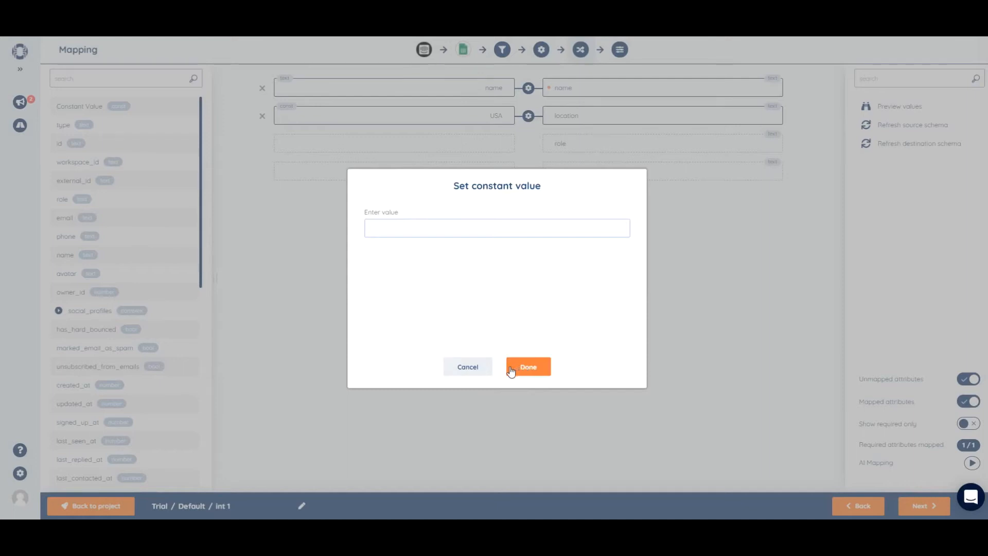
{"action": "left_click", "coordinate": [474, 368]}
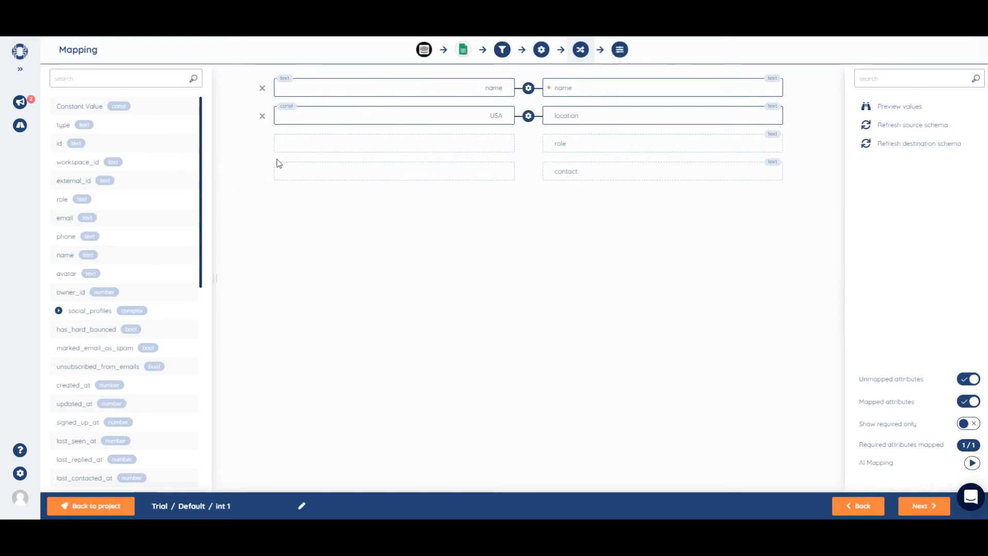
Step: Map the source role attribute to the destination role field without a fallback value
{"action": "mouse_move", "coordinate": [70, 272]}
{"action": "left_mouse_down"}
{"action": "mouse_move", "coordinate": [132, 250]}
{"action": "mouse_move", "coordinate": [55, 260]}
{"action": "left_mouse_up"}
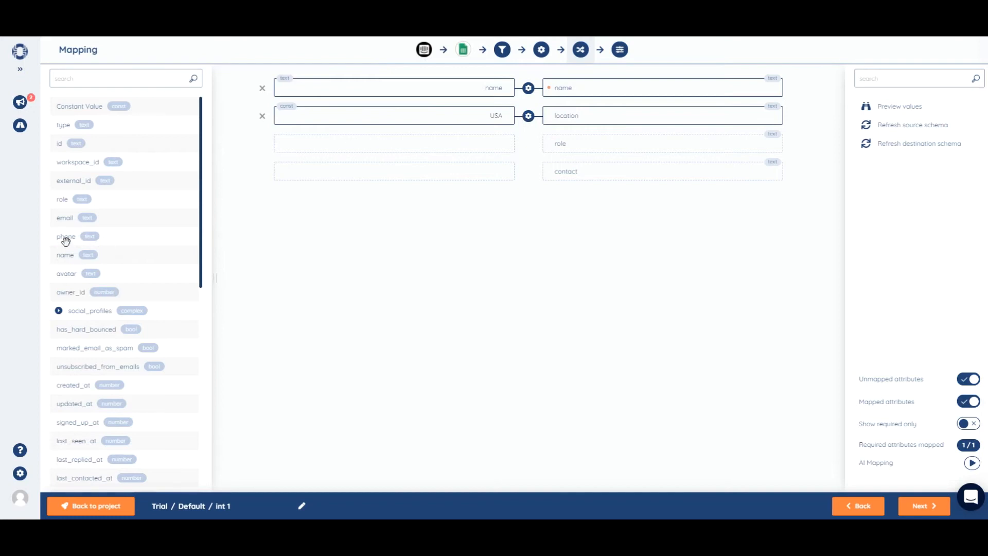
{"action": "left_click_drag", "start_coordinate": [61, 199], "coordinate": [330, 152]}
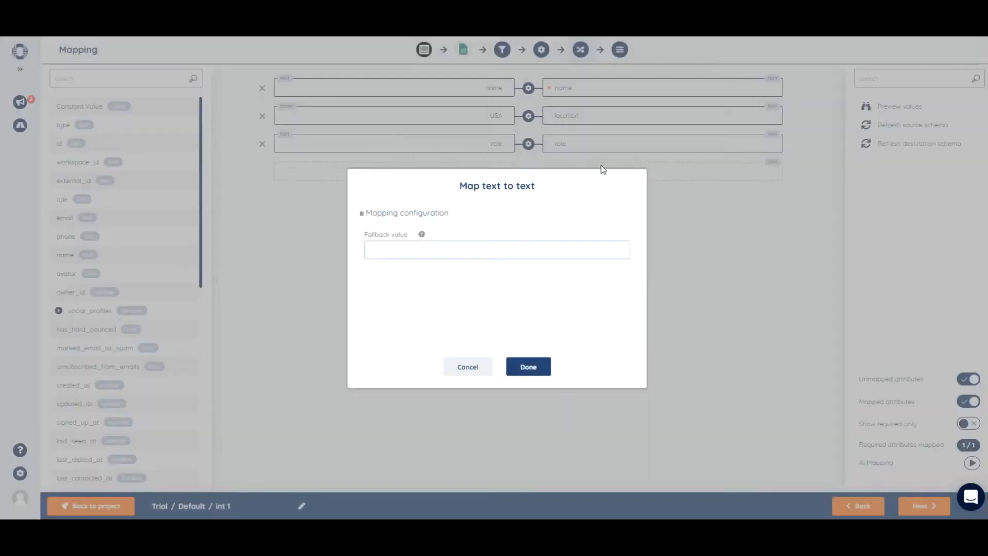
{"action": "left_click", "coordinate": [528, 366]}
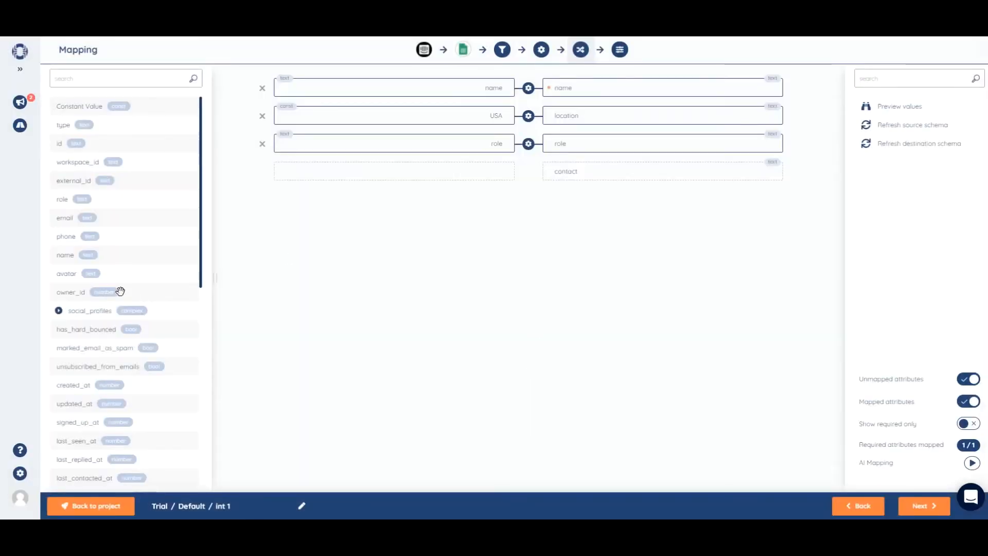
Step: Map owner_id to the contact field with the default number formatting, and preview the mapped values
{"action": "left_click_drag", "start_coordinate": [69, 289], "coordinate": [368, 170]}
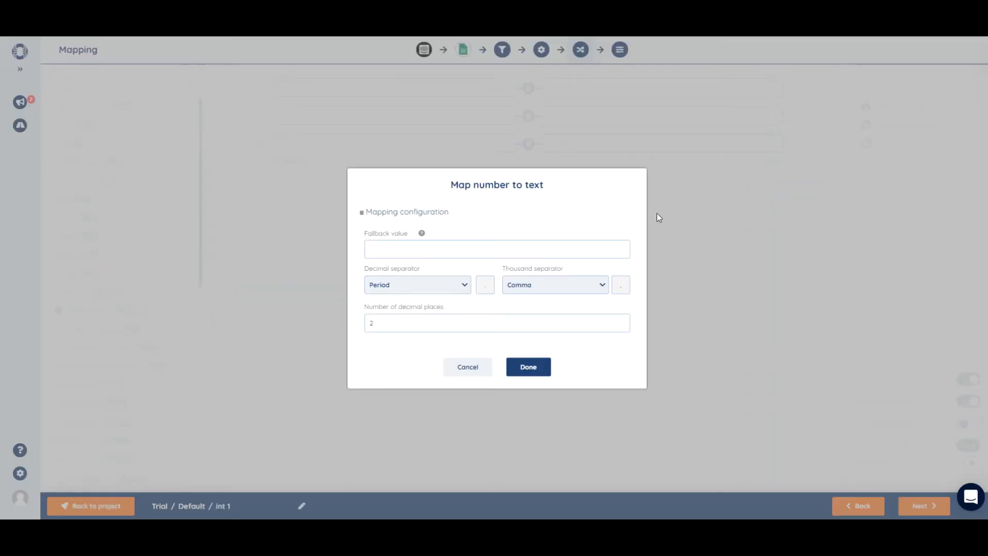
{"action": "left_click", "coordinate": [535, 366]}
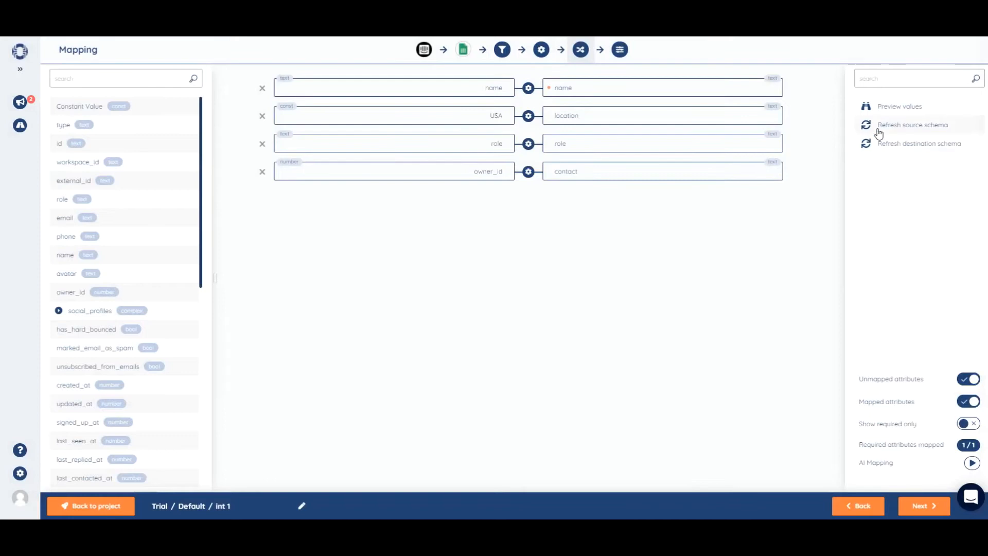
{"action": "left_click", "coordinate": [892, 107]}
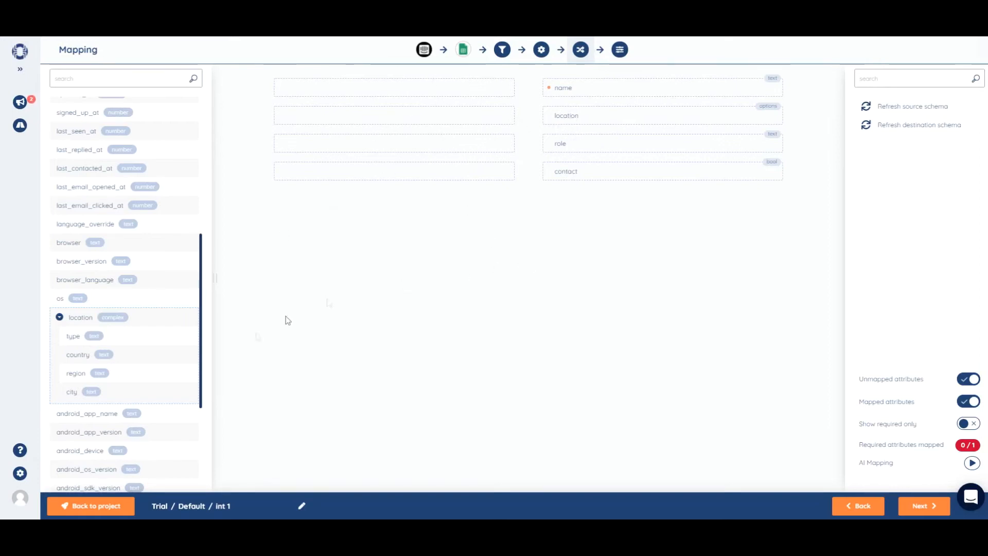
Step: Map the source location / country attribute to the location options field, and pair source value Srb with Serbia
{"action": "left_click_drag", "start_coordinate": [84, 364], "coordinate": [406, 121]}
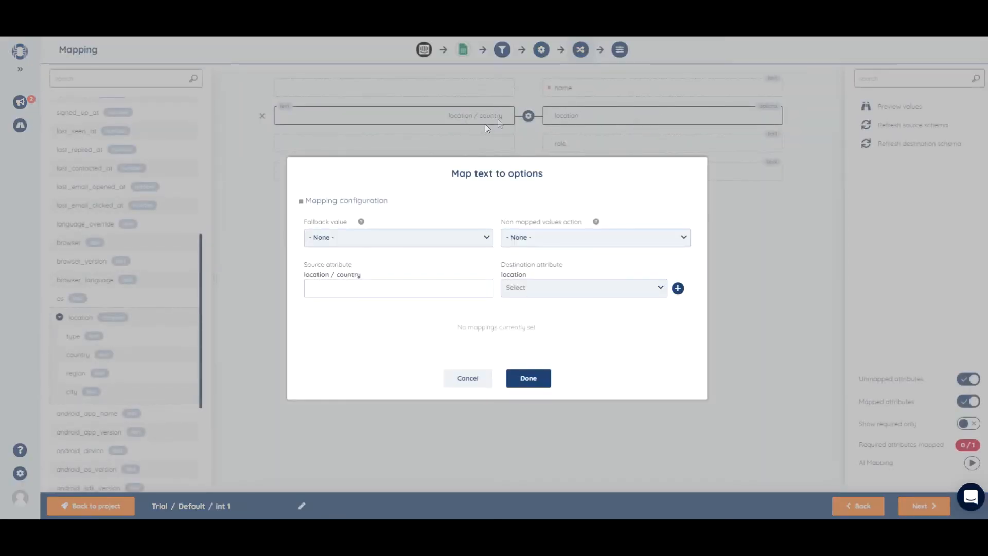
{"action": "left_click", "coordinate": [650, 287]}
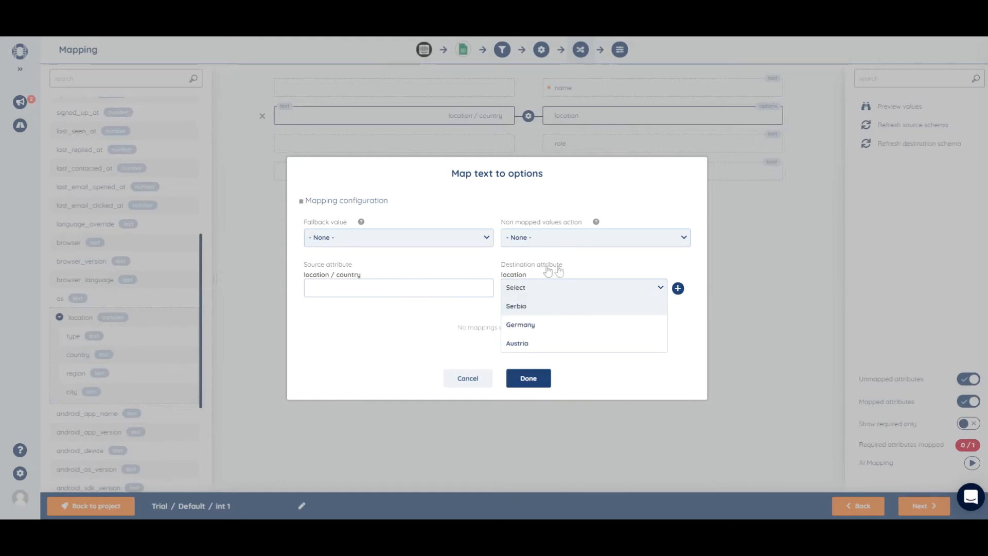
{"action": "left_click", "coordinate": [534, 308]}
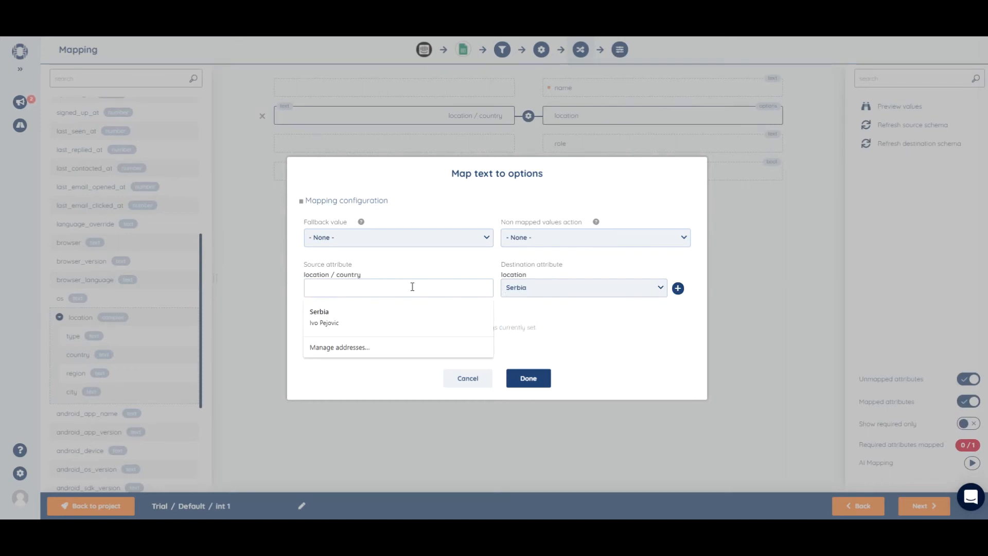
{"action": "type", "text": "r"}
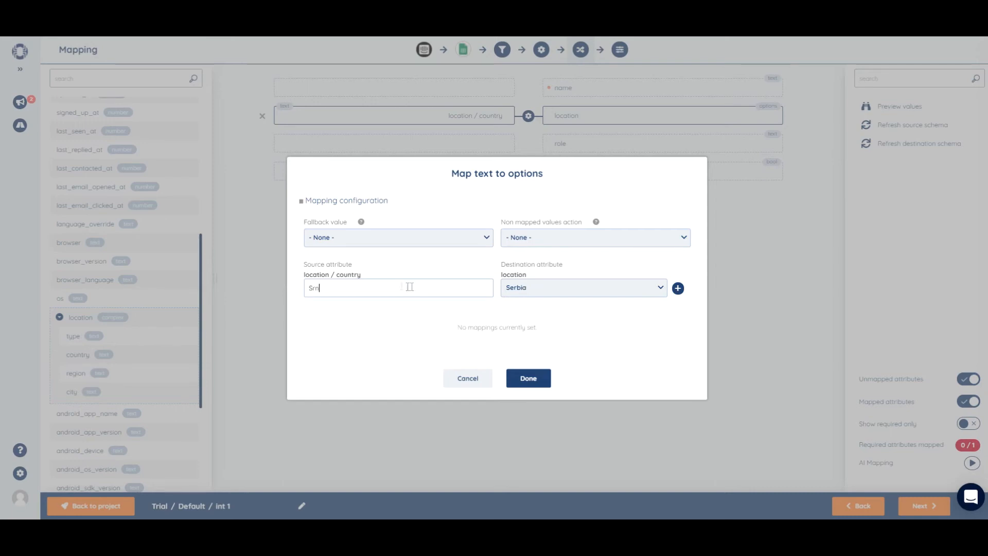
{"action": "type", "text": "b"}
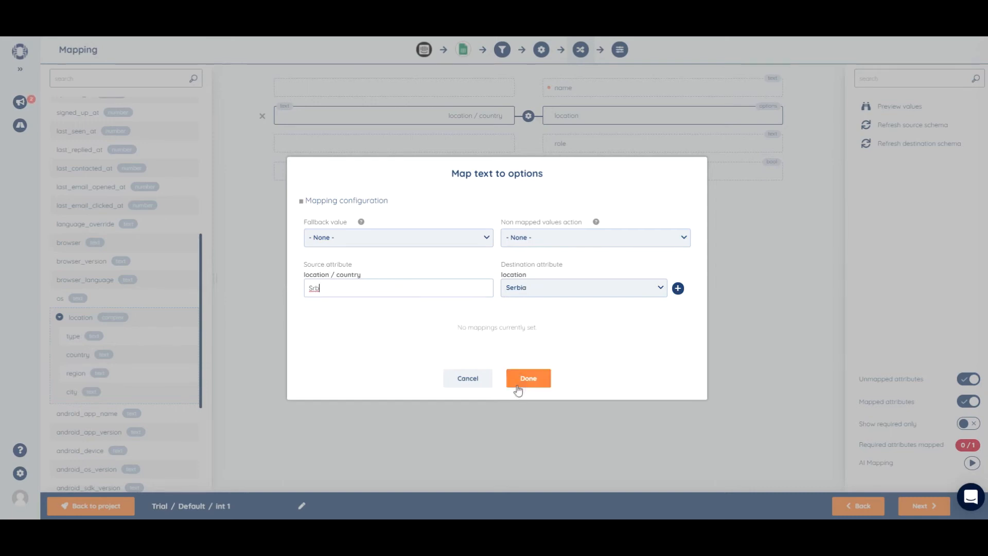
{"action": "left_click", "coordinate": [678, 288]}
Step: Add an option mapping that pairs source value Ger with Germany
{"action": "left_click", "coordinate": [556, 298]}
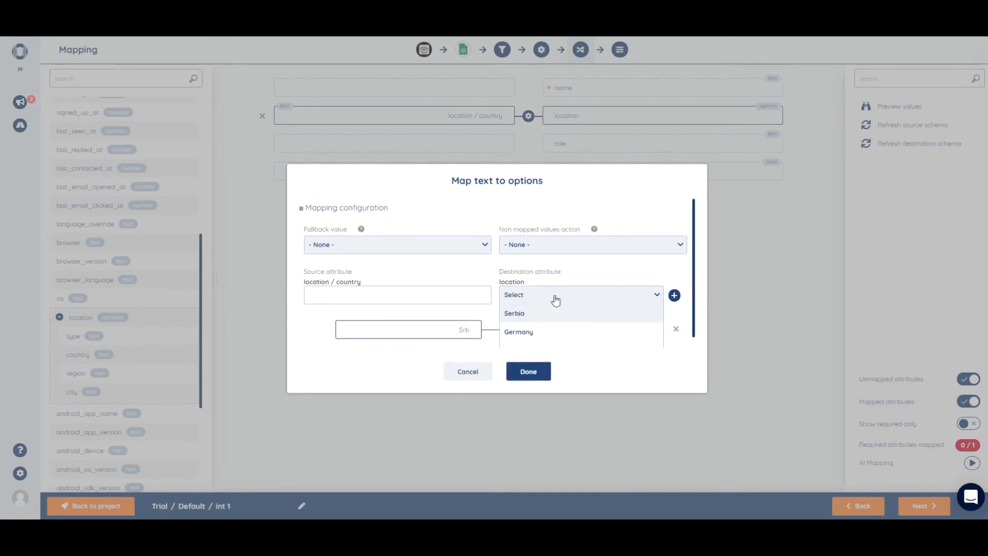
{"action": "left_click", "coordinate": [528, 333]}
{"action": "left_click", "coordinate": [396, 291]}
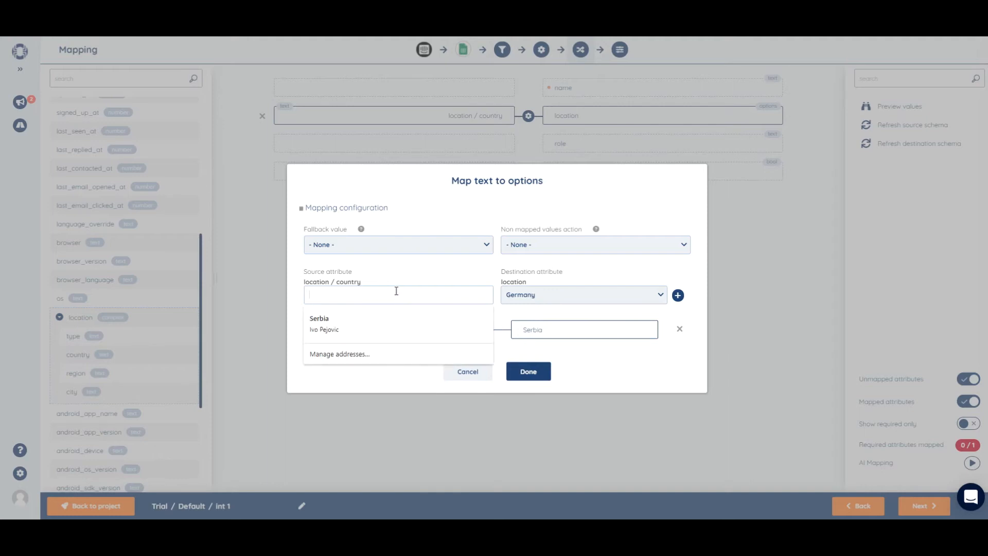
{"action": "type", "text": "G"}
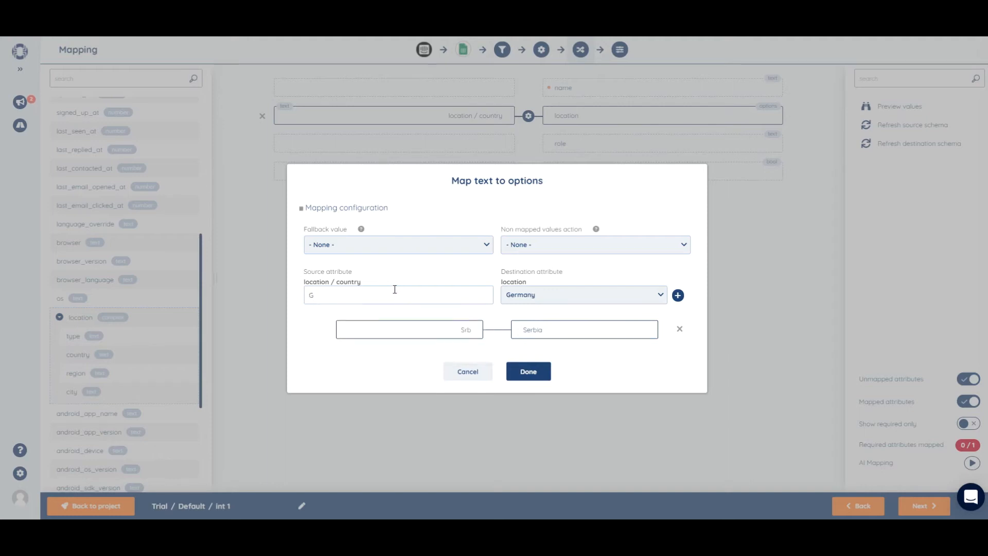
{"action": "left_click", "coordinate": [677, 294]}
Step: Add an option mapping that pairs source value Aus with Austria
{"action": "left_click", "coordinate": [607, 286]}
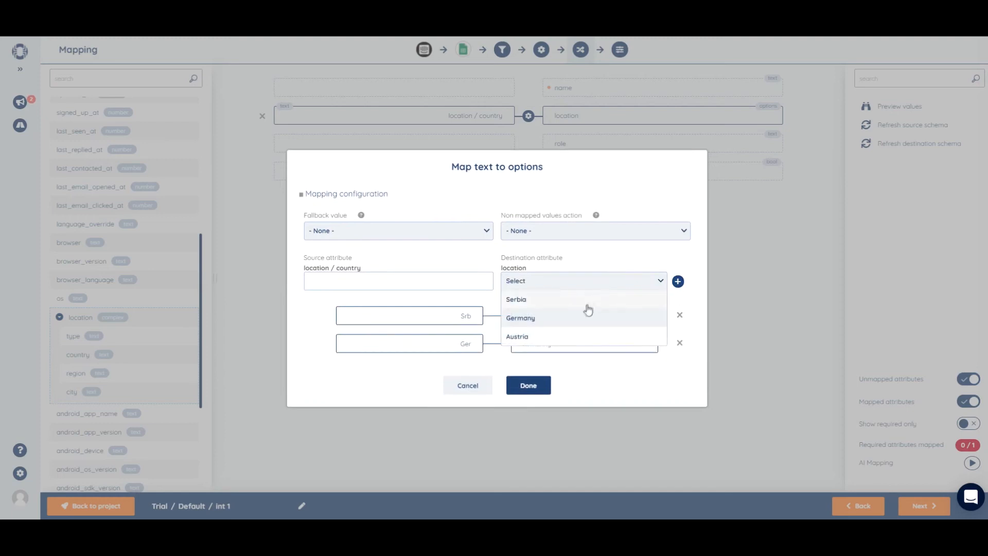
{"action": "left_click", "coordinate": [534, 336]}
{"action": "left_click", "coordinate": [399, 282]}
{"action": "type", "text": "Aus"}
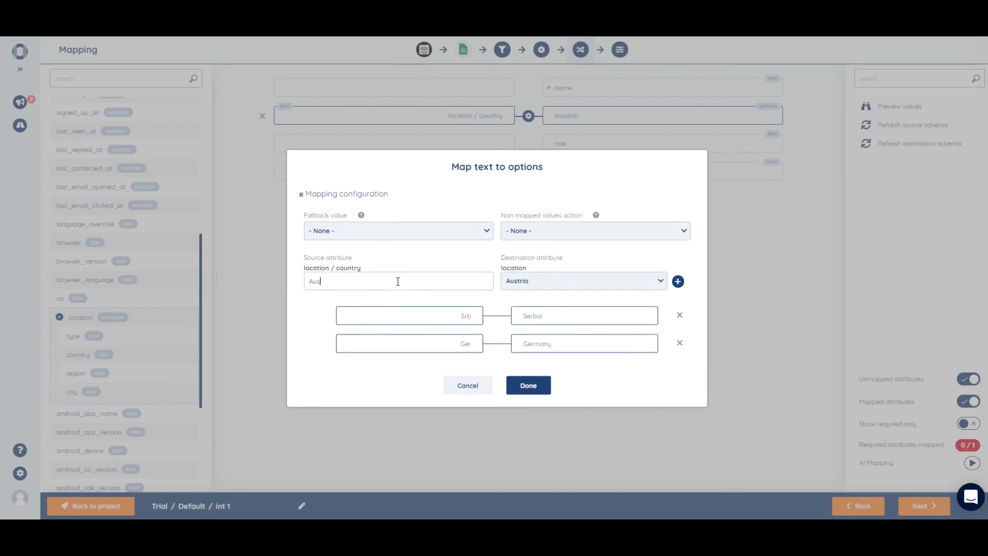
{"action": "left_click", "coordinate": [678, 281]}
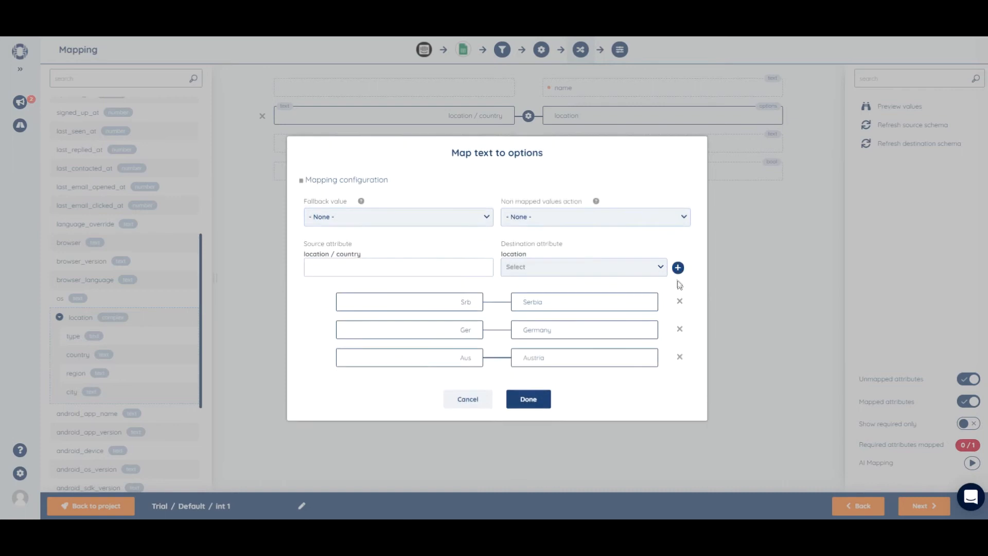
Step: Set the location mapping's fallback value to Serbia and its non mapped values action to Use Fallback value
{"action": "double_click", "coordinate": [465, 302]}
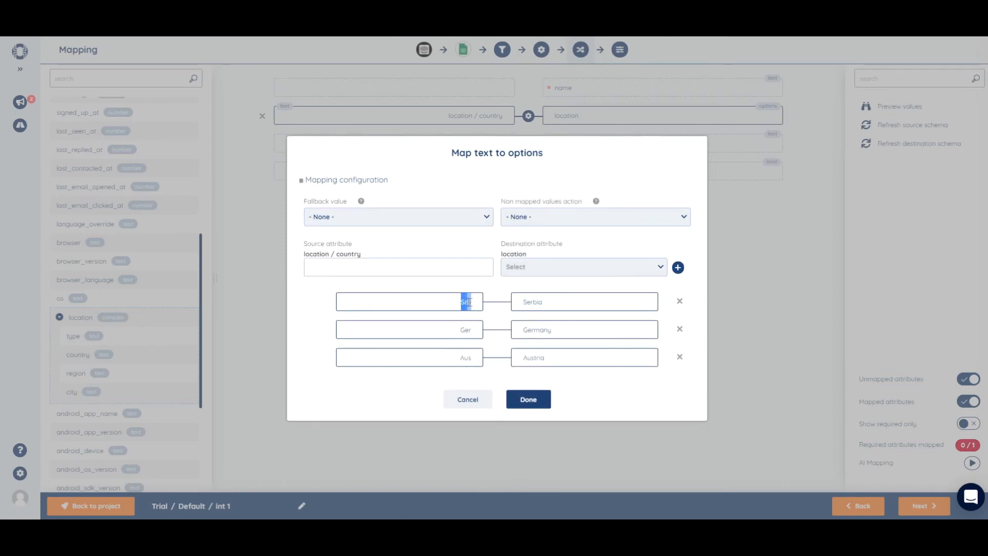
{"action": "left_click", "coordinate": [467, 303]}
{"action": "left_click", "coordinate": [424, 218]}
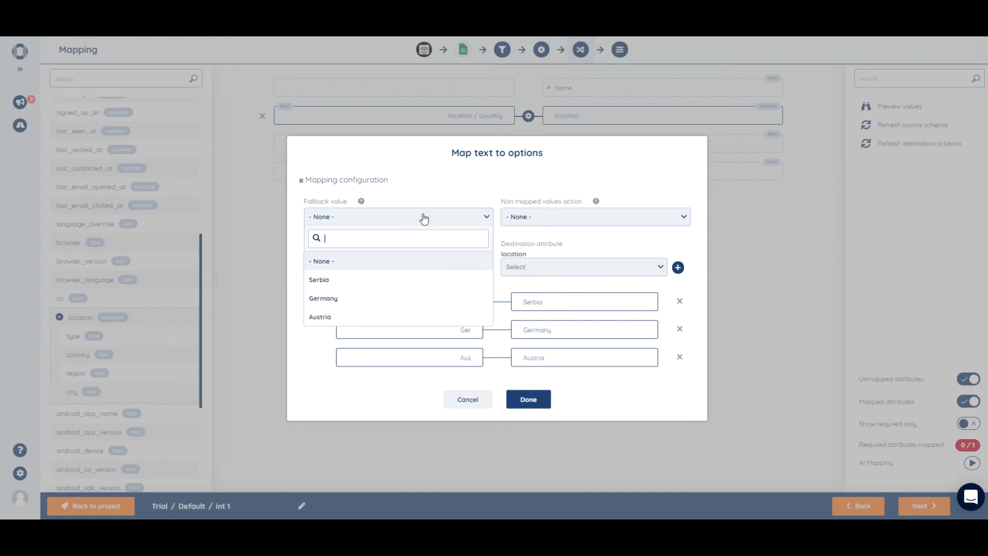
{"action": "left_click", "coordinate": [412, 282]}
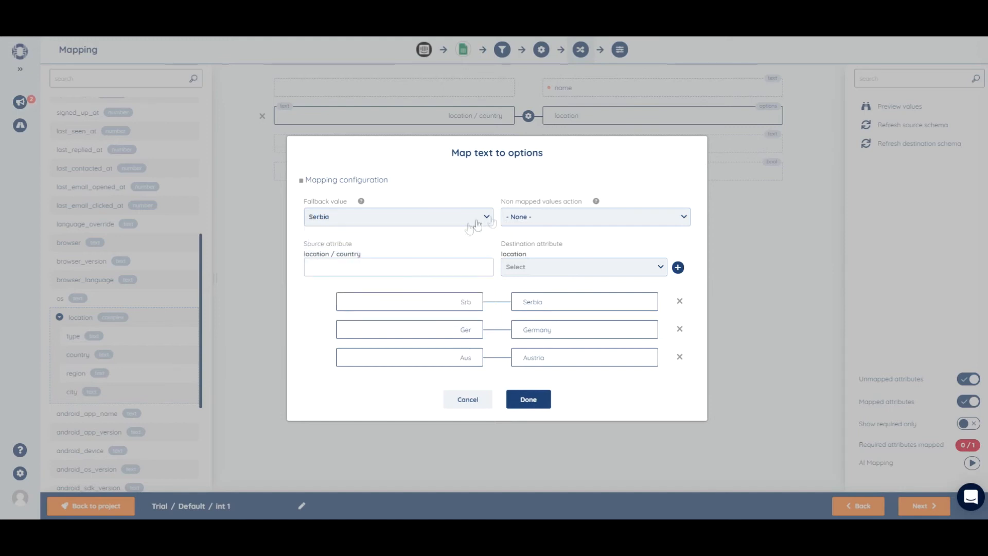
{"action": "left_click", "coordinate": [534, 221]}
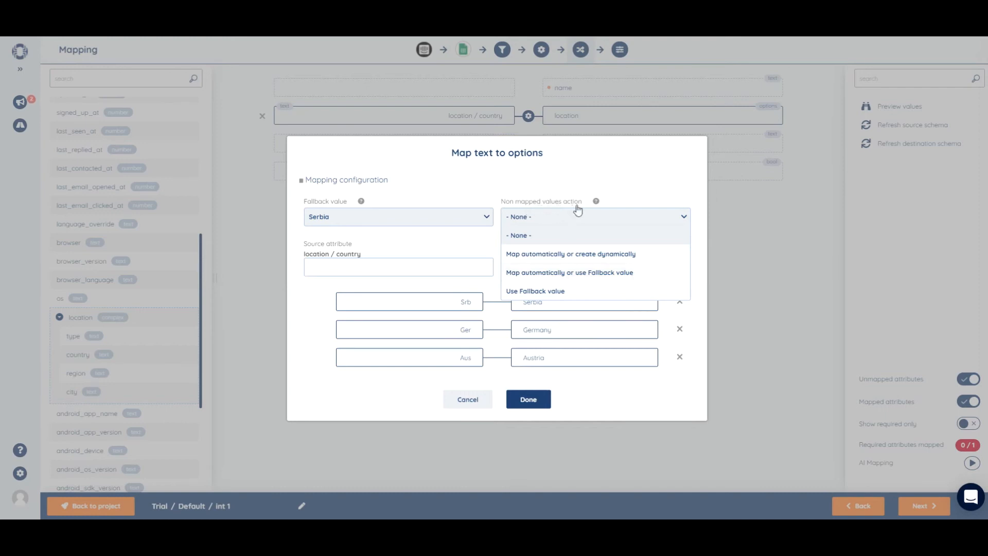
{"action": "left_click", "coordinate": [594, 292]}
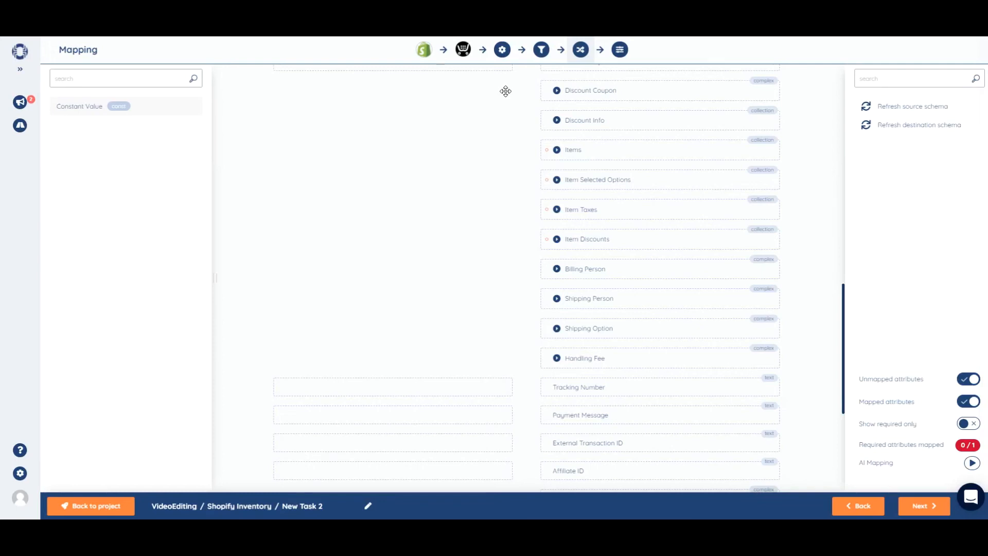
Step: Examine the sub-attributes of the Discount Coupon field and the required sub-attributes of Item Selected Options in the Shopify Inventory task
{"action": "left_click", "coordinate": [557, 91]}
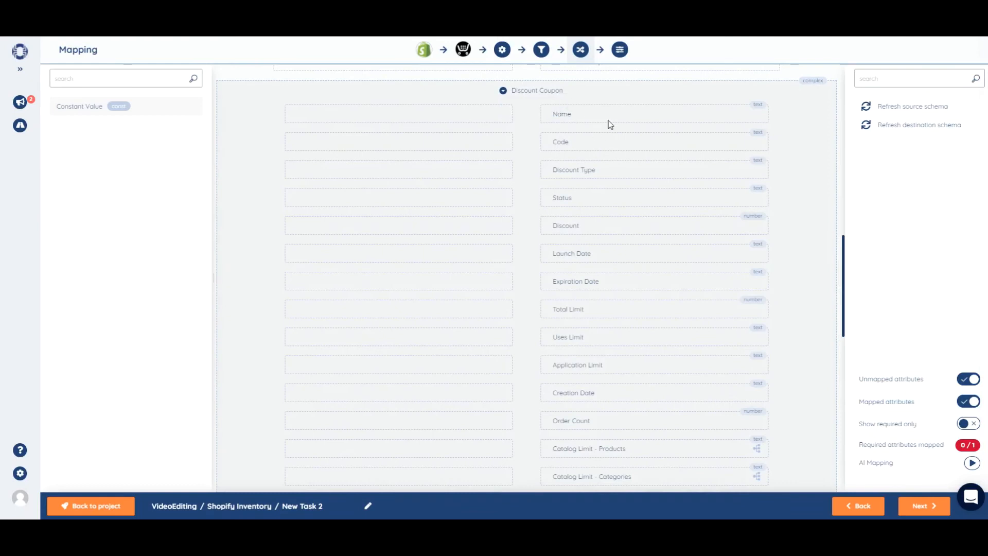
{"action": "scroll", "coordinate": [618, 131], "scroll_direction": "down", "scroll_amount": 2}
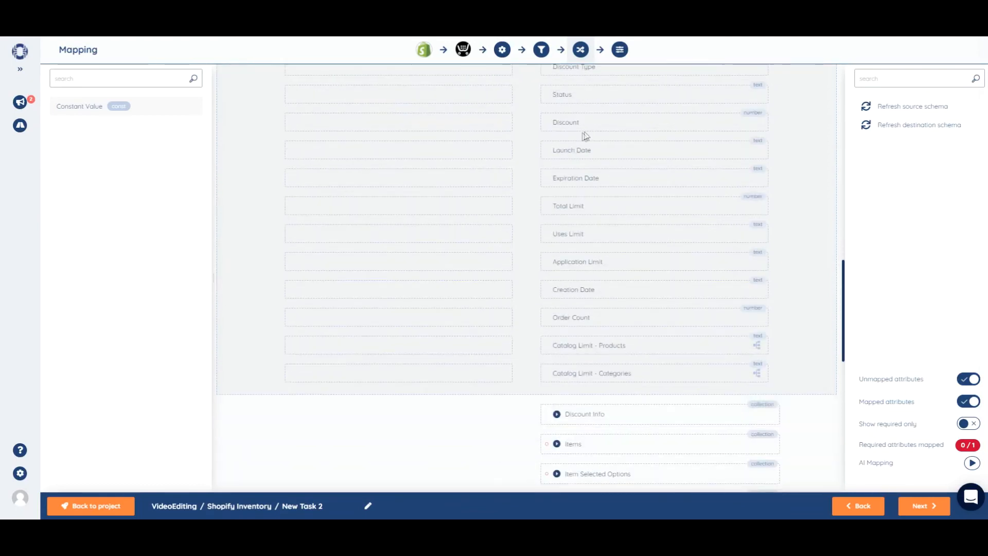
{"action": "scroll", "coordinate": [584, 137], "scroll_direction": "up", "scroll_amount": 2}
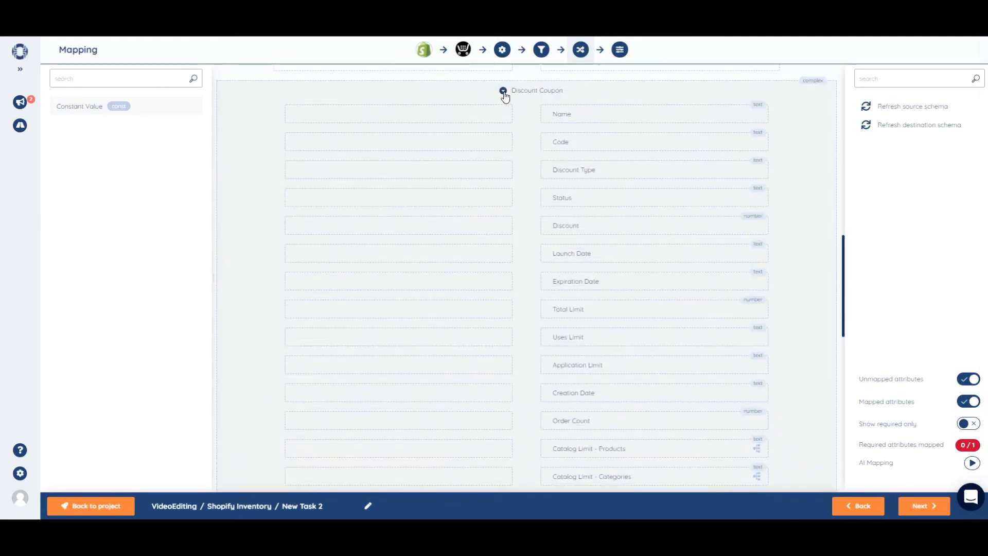
{"action": "left_click", "coordinate": [504, 91]}
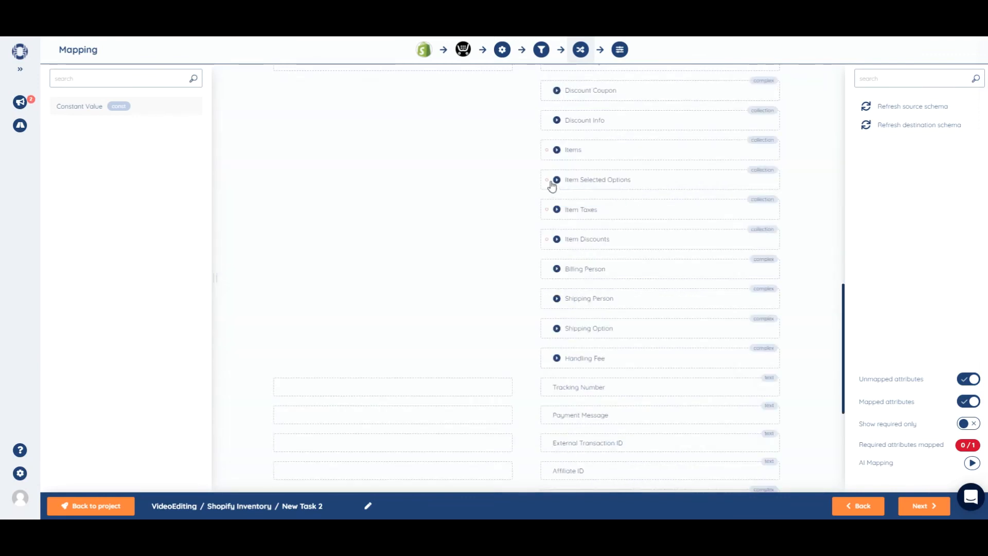
{"action": "mouse_move", "coordinate": [548, 183]}
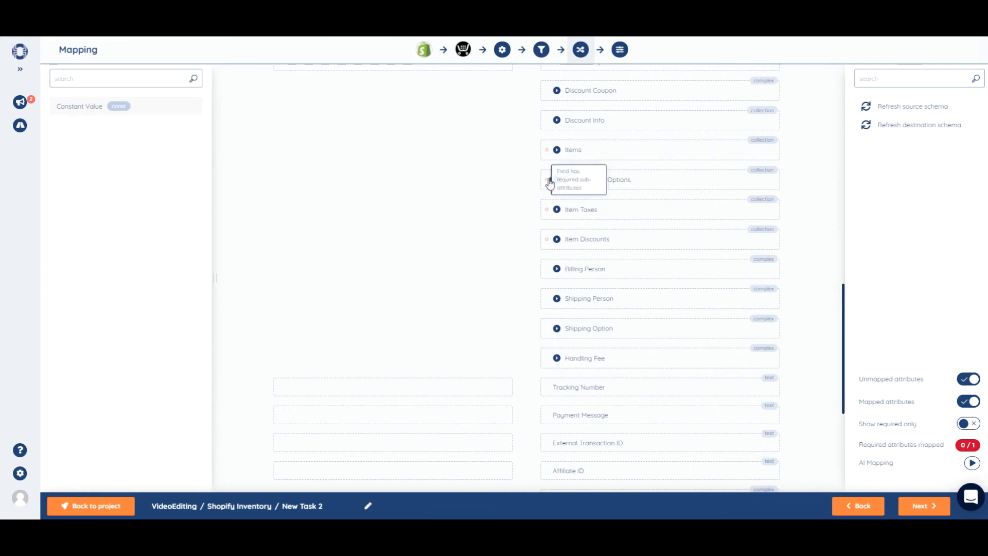
{"action": "left_click", "coordinate": [558, 180]}
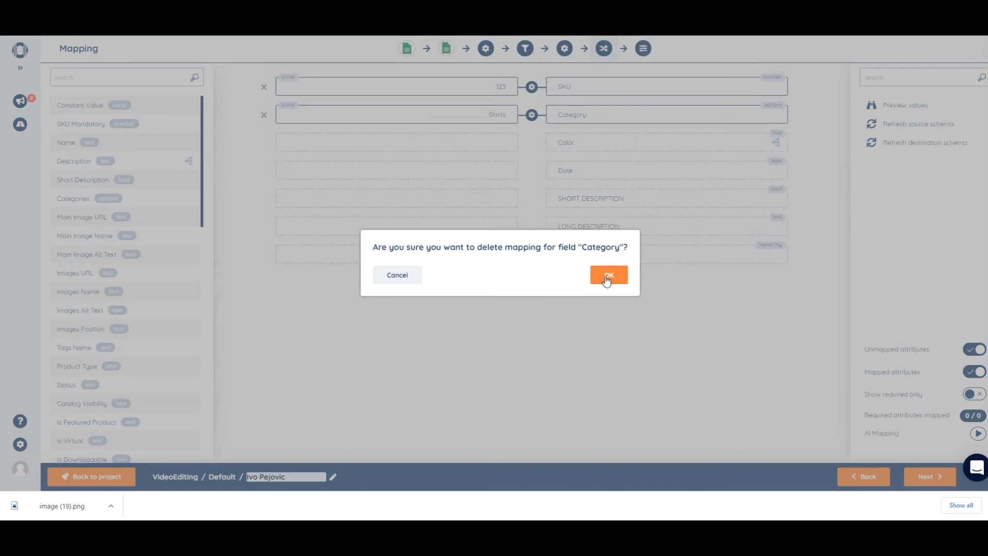
Step: Delete the mapping for the Category field
{"action": "left_click", "coordinate": [606, 273]}
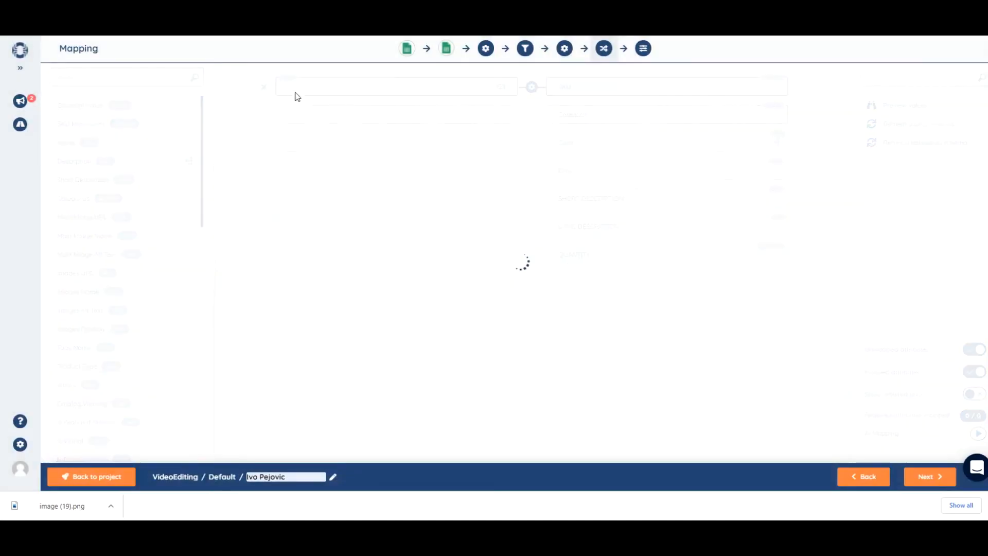
Step: Delete the existing mapping for the SKU field and map SKU to the constant value 123 instead
{"action": "left_click", "coordinate": [264, 88]}
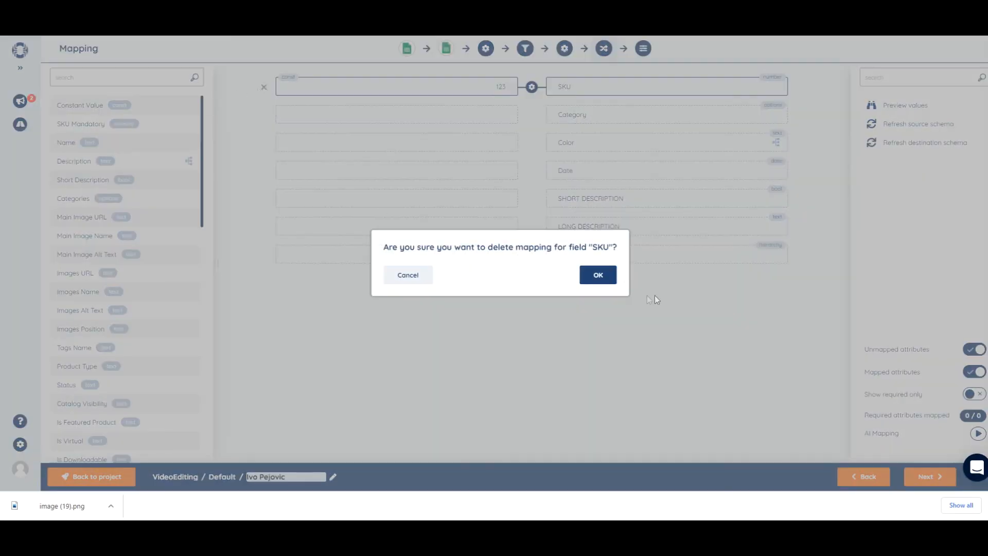
{"action": "left_click", "coordinate": [597, 274]}
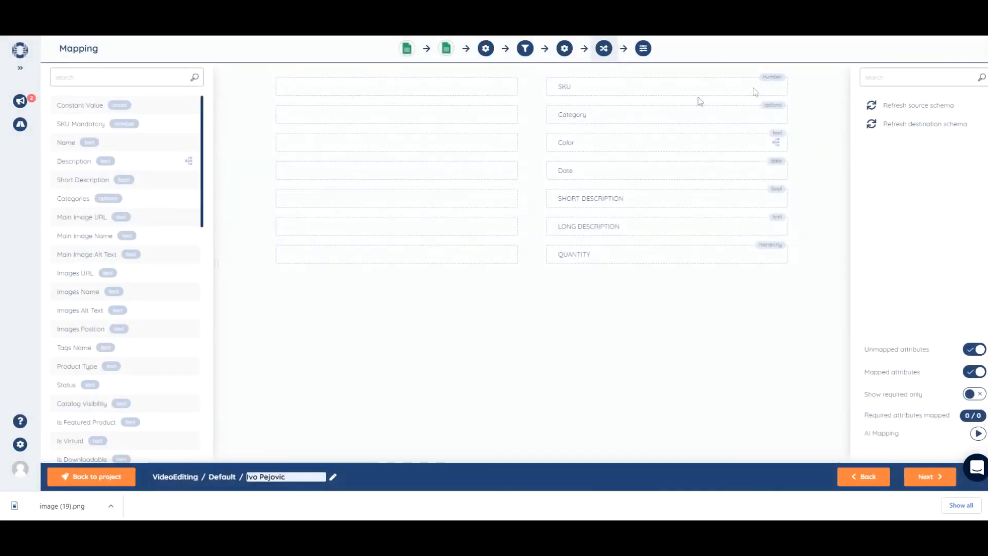
{"action": "left_click_drag", "start_coordinate": [103, 108], "coordinate": [375, 92]}
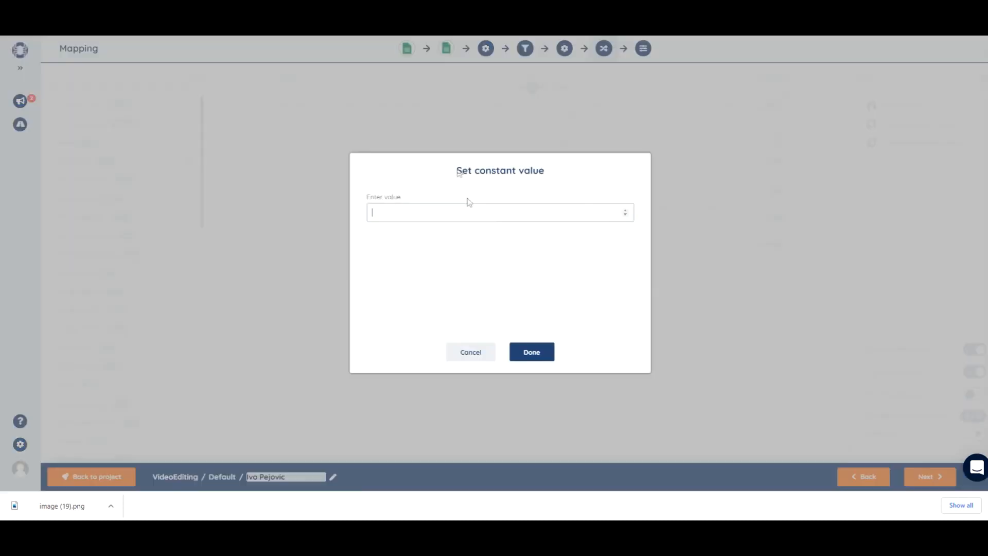
{"action": "type", "text": "123"}
{"action": "left_click", "coordinate": [530, 352]}
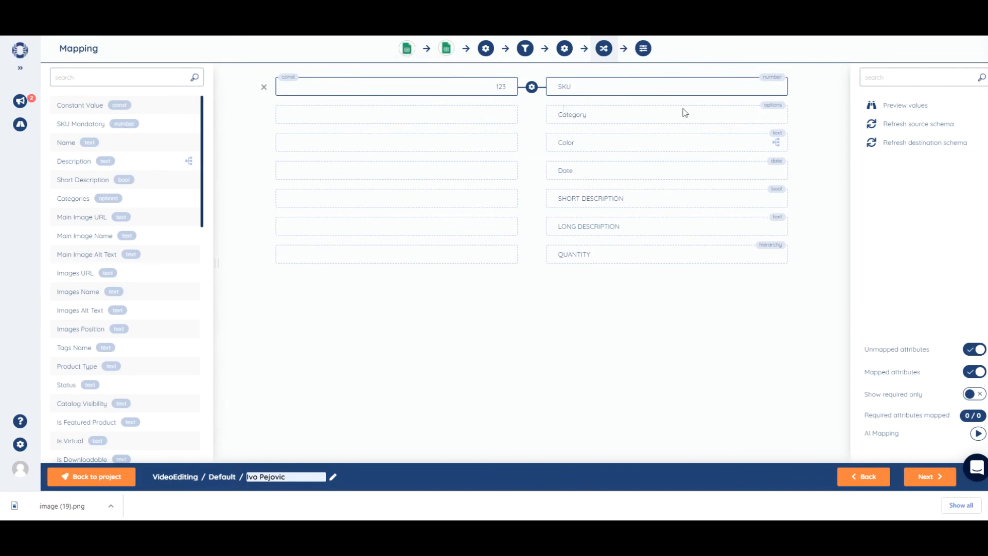
Step: Map a constant value to the Category field and choose Shirts as its option
{"action": "left_click_drag", "start_coordinate": [125, 103], "coordinate": [404, 115]}
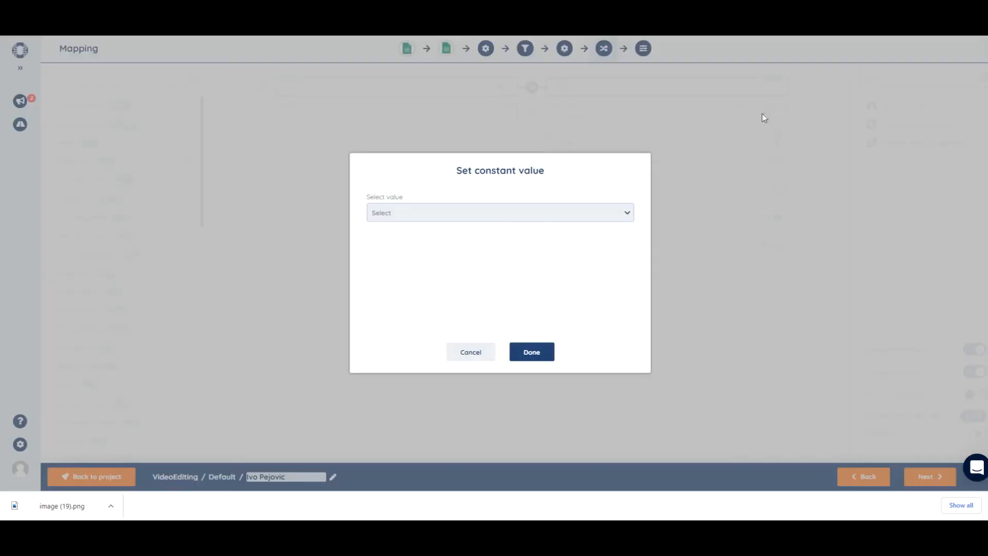
{"action": "left_click", "coordinate": [436, 217]}
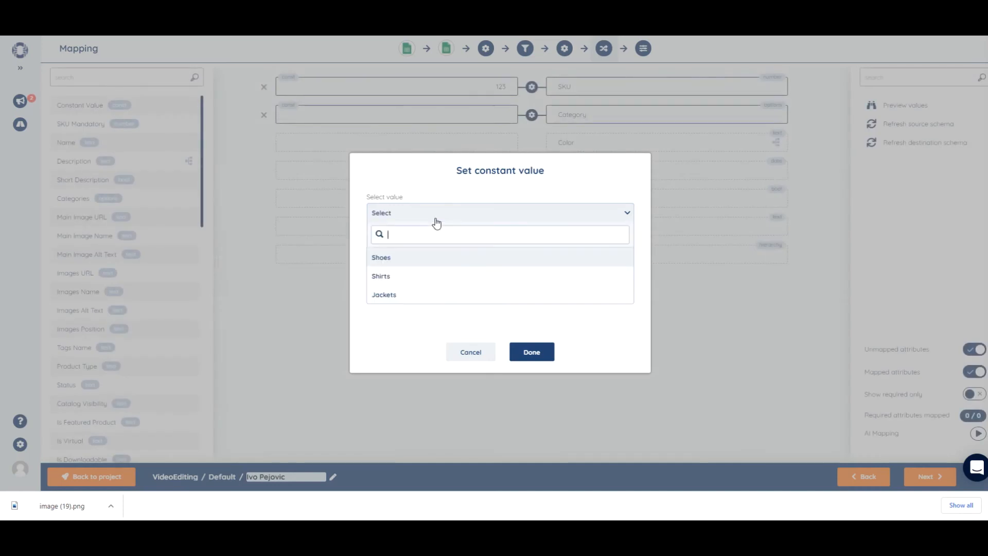
{"action": "left_click", "coordinate": [393, 278]}
{"action": "left_click", "coordinate": [533, 352]}
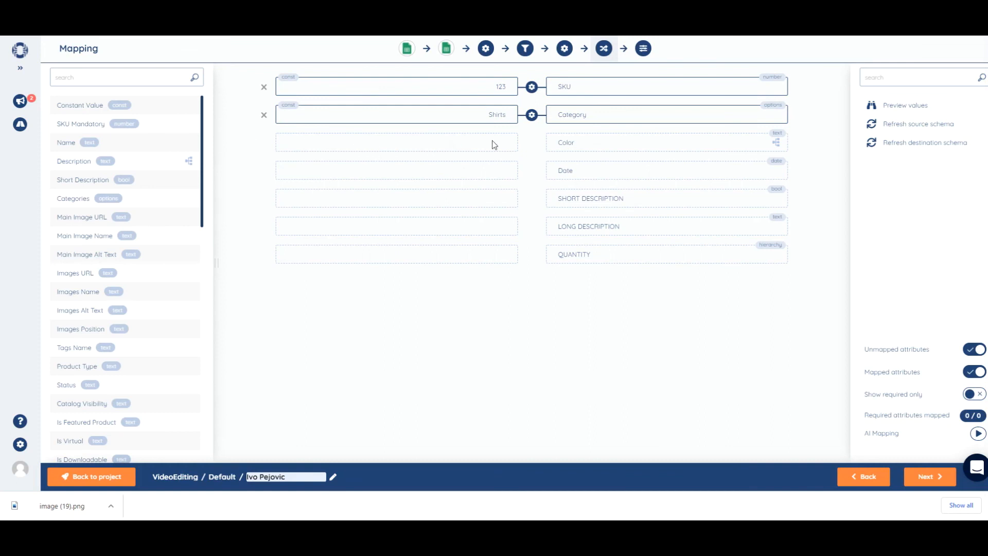
Step: Map a constant value to the multi-value Color field with the entries Red and Blue
{"action": "mouse_move", "coordinate": [781, 148]}
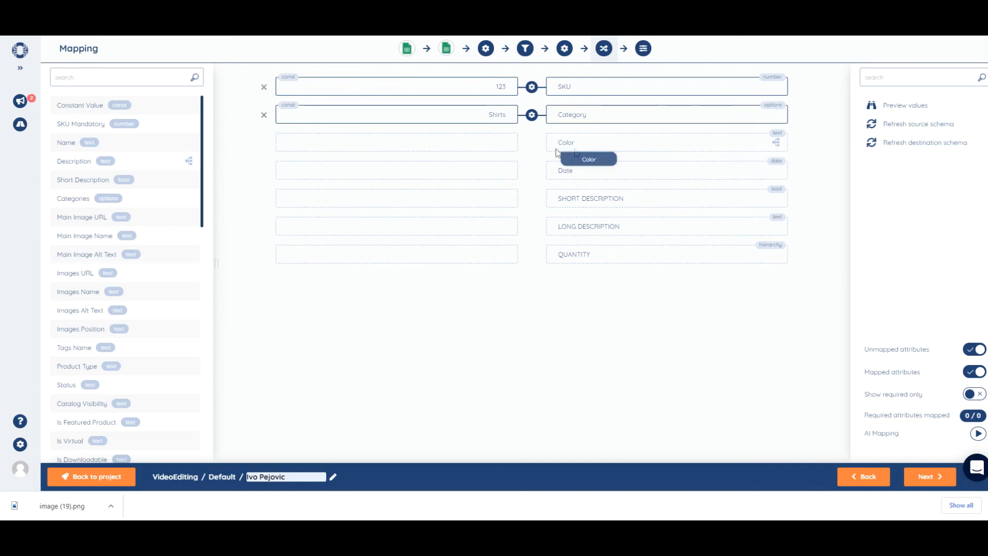
{"action": "left_click_drag", "start_coordinate": [81, 106], "coordinate": [481, 144]}
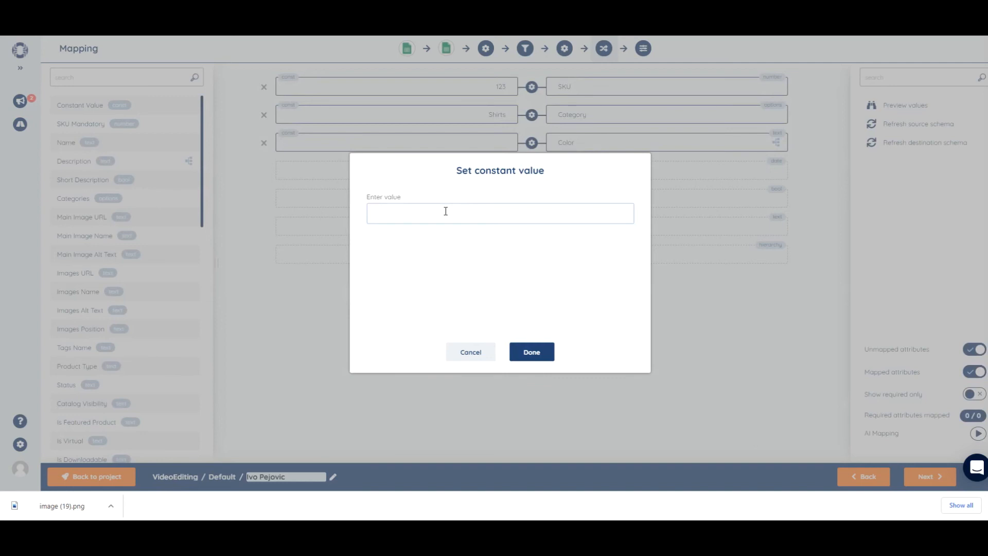
{"action": "key", "text": "Return"}
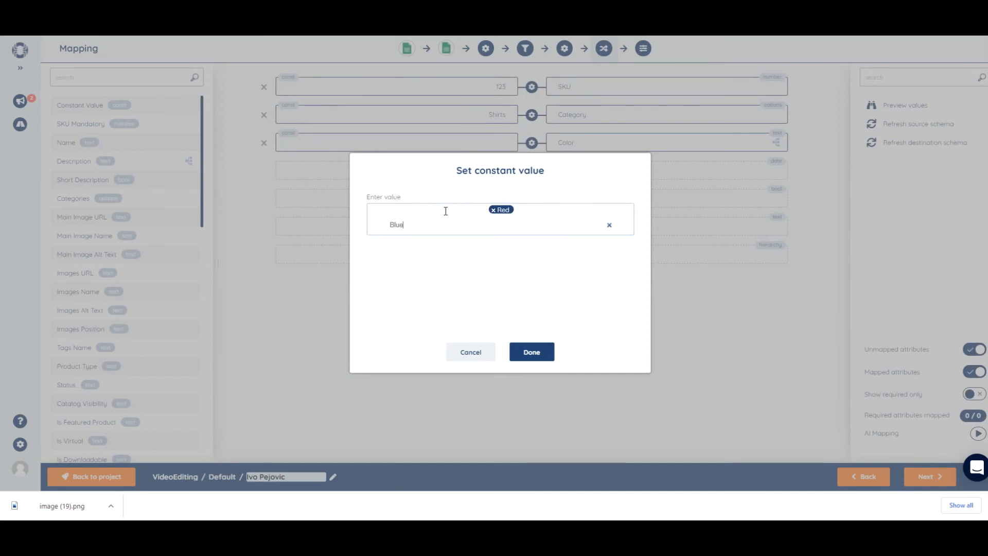
{"action": "key", "text": "Return"}
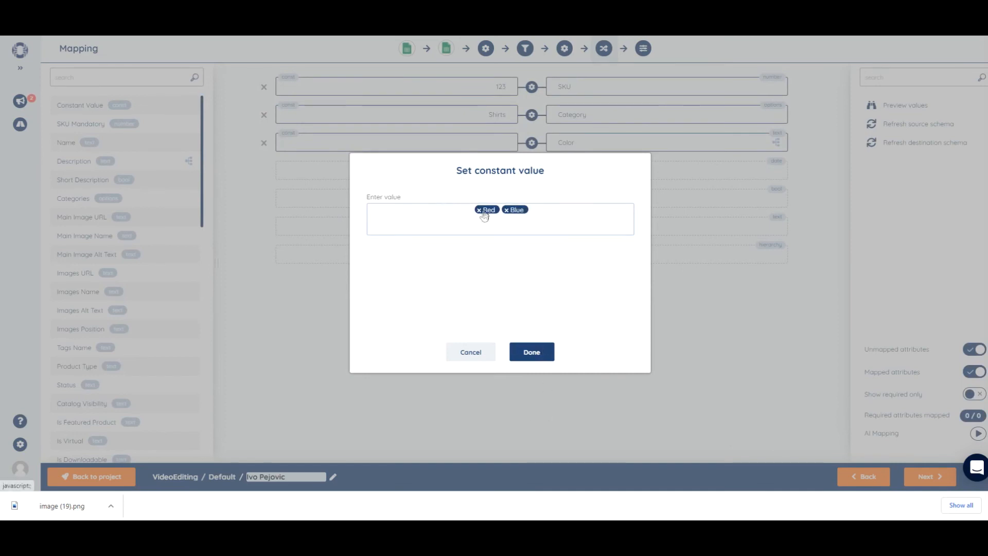
{"action": "left_click", "coordinate": [540, 349]}
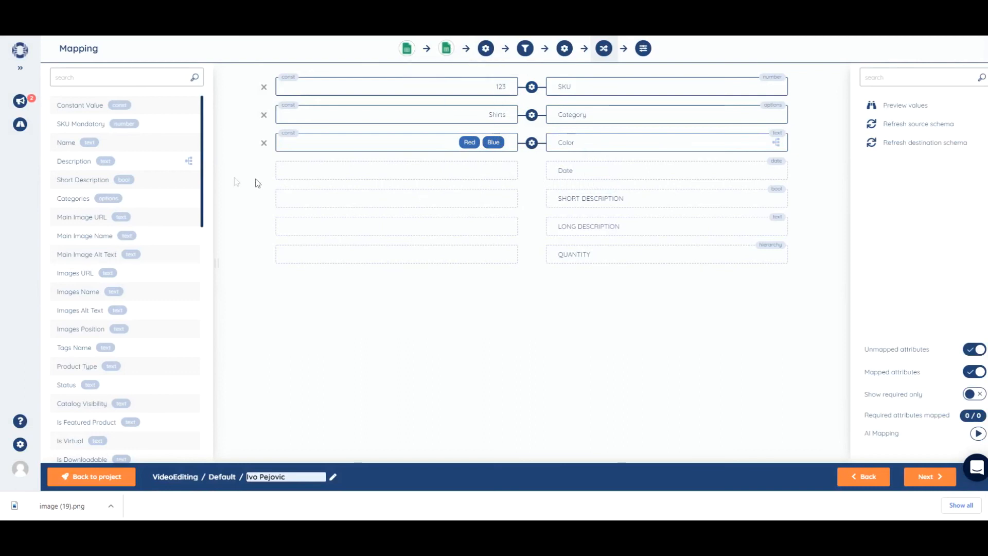
{"action": "left_click_drag", "start_coordinate": [75, 109], "coordinate": [462, 175]}
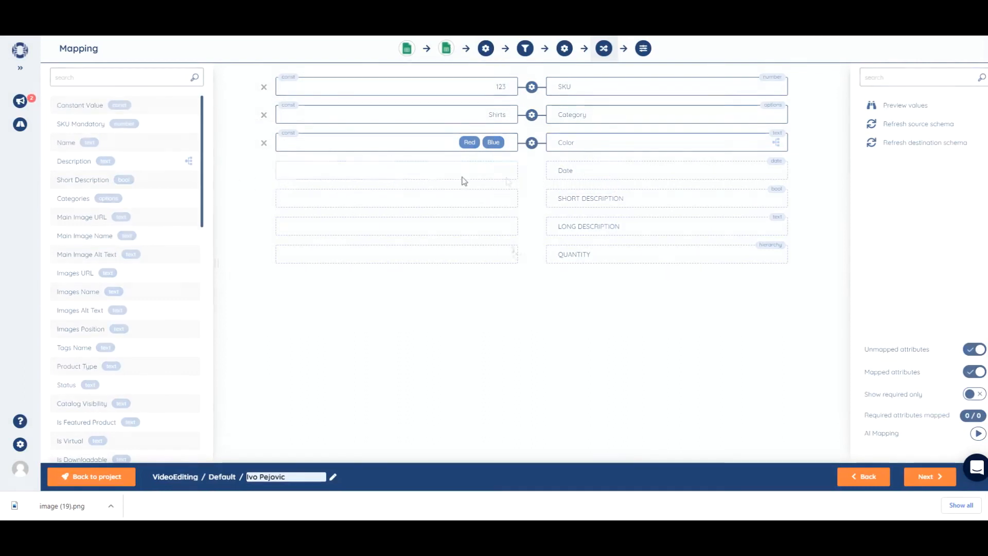
{"action": "left_click", "coordinate": [461, 216]}
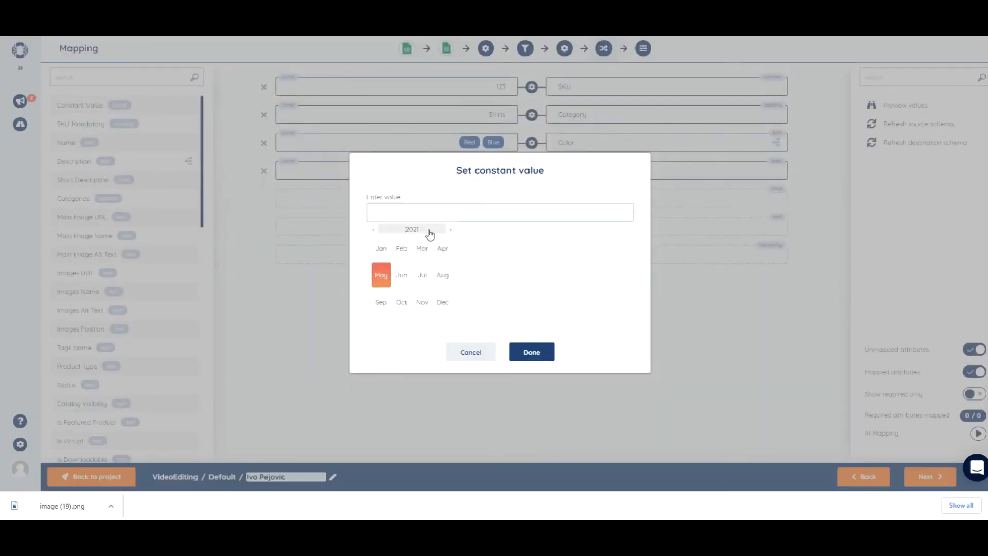
{"action": "left_click", "coordinate": [373, 230]}
{"action": "left_click", "coordinate": [373, 230]}
{"action": "left_click", "coordinate": [374, 230]}
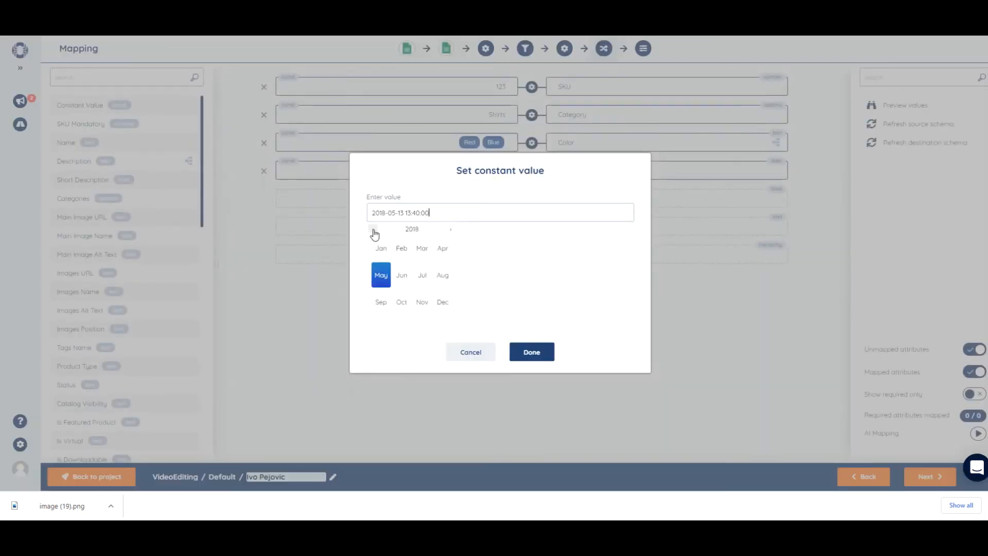
{"action": "left_click", "coordinate": [421, 274]}
{"action": "left_click", "coordinate": [429, 278]}
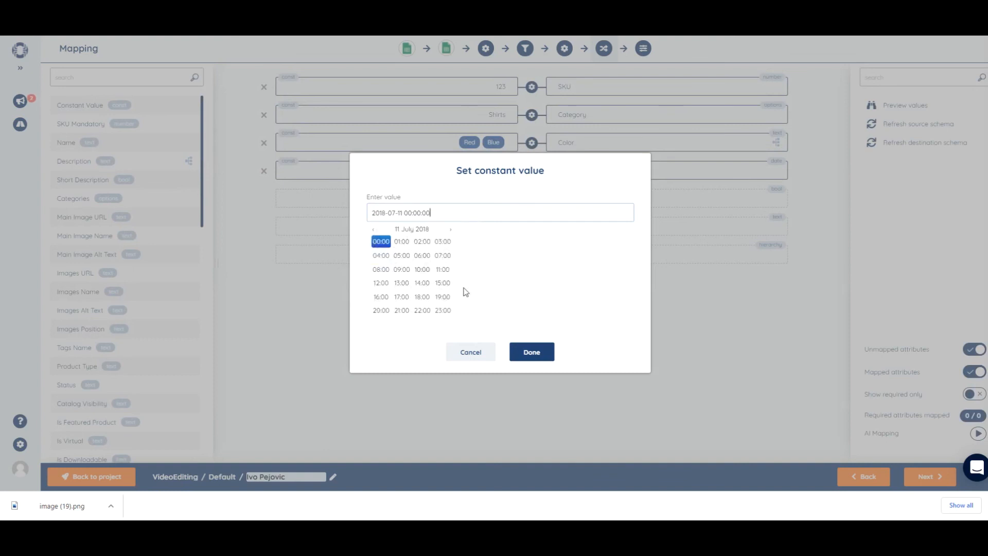
{"action": "left_click", "coordinate": [532, 353]}
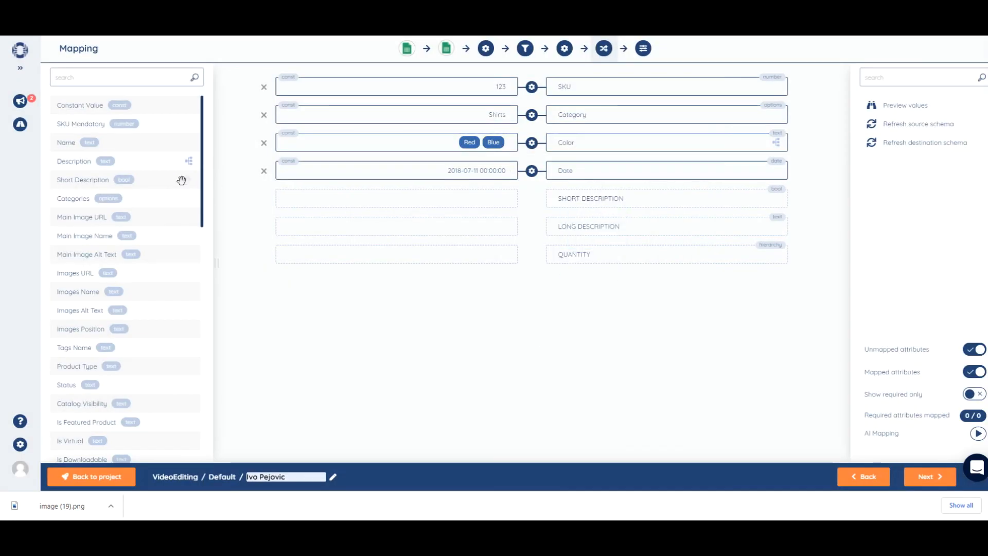
Step: Map a constant value to the SHORT DESCRIPTION field and set it to false
{"action": "left_click_drag", "start_coordinate": [85, 101], "coordinate": [422, 198]}
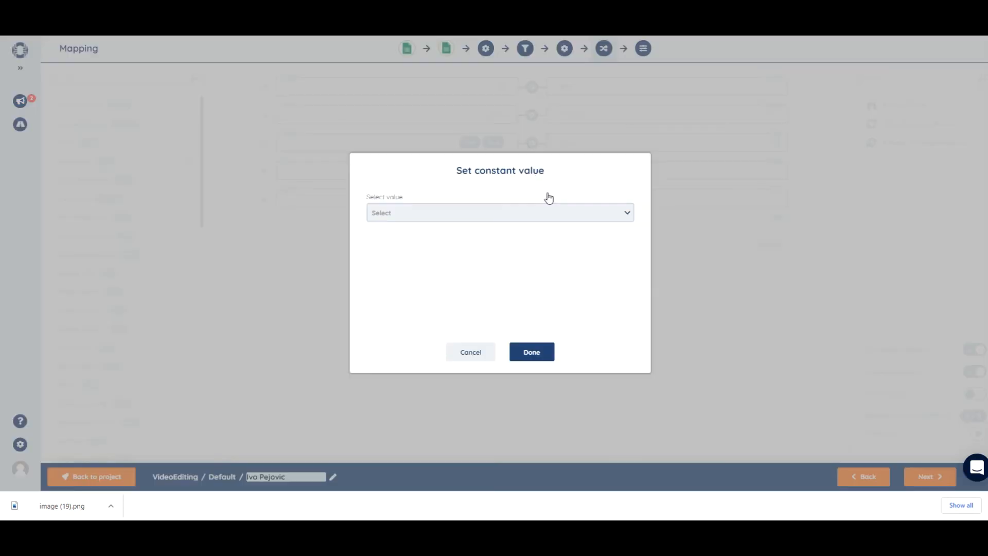
{"action": "left_click", "coordinate": [466, 215]}
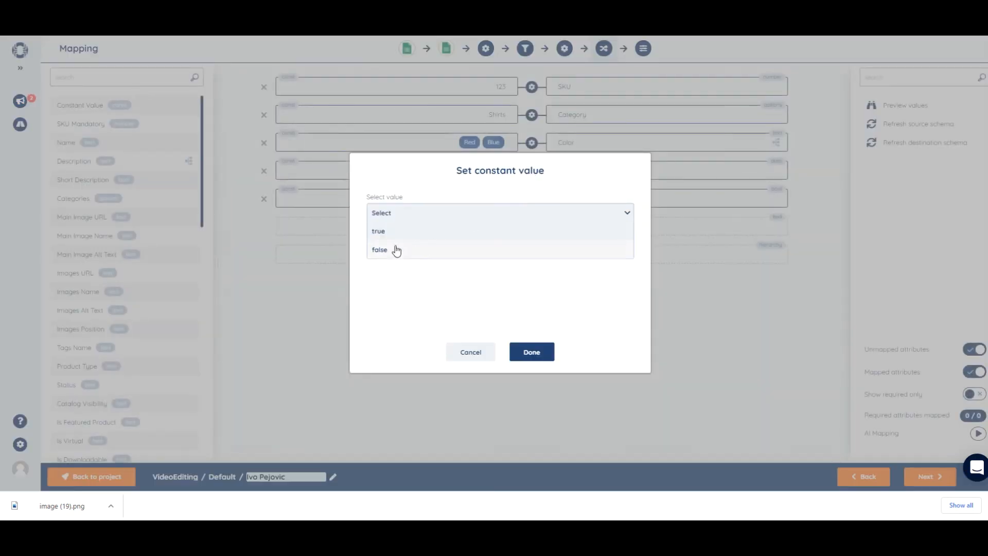
{"action": "left_click", "coordinate": [396, 249]}
{"action": "left_click", "coordinate": [529, 352]}
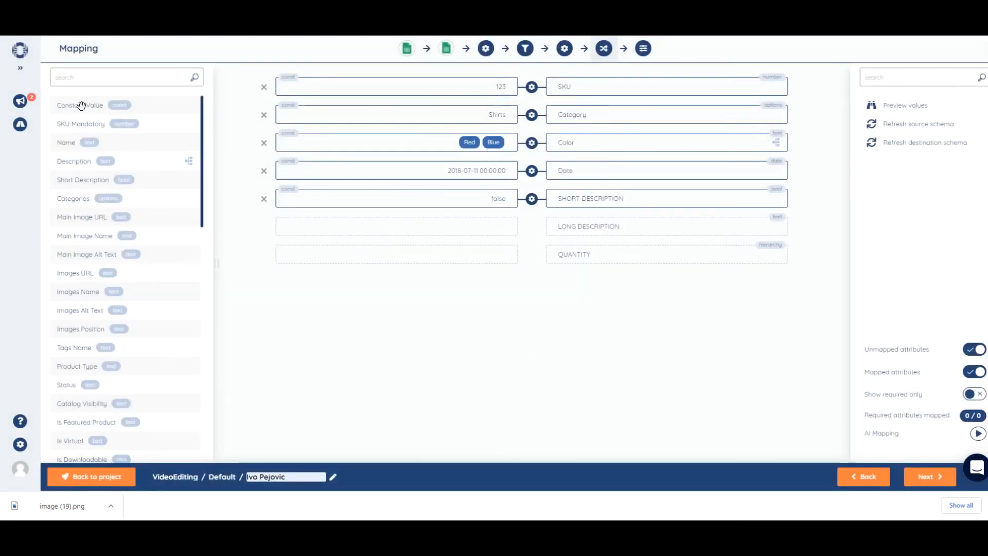
Step: Map a constant value to the QUANTITY hierarchy field, searching for child and selecting Child 2 under Root
{"action": "left_click_drag", "start_coordinate": [77, 104], "coordinate": [344, 260]}
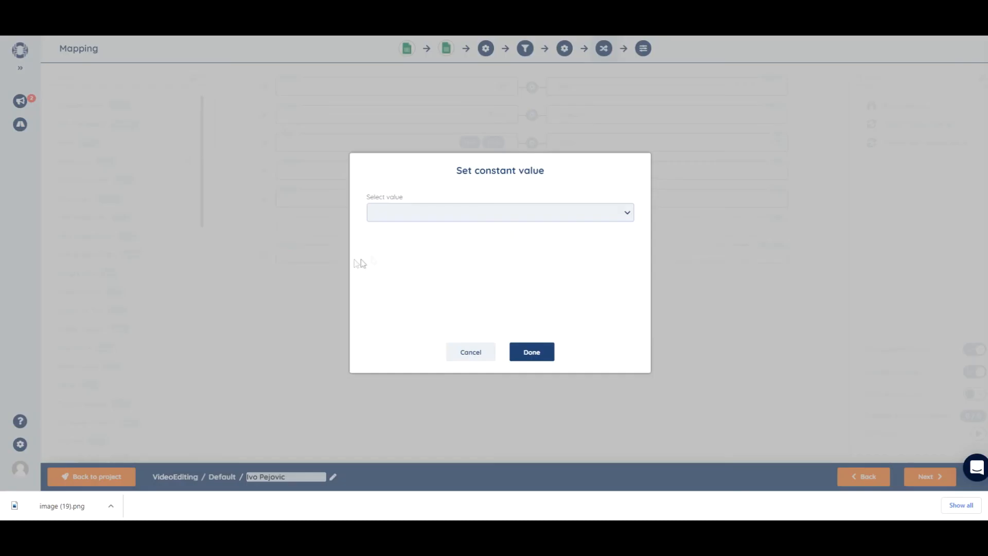
{"action": "left_click", "coordinate": [417, 215]}
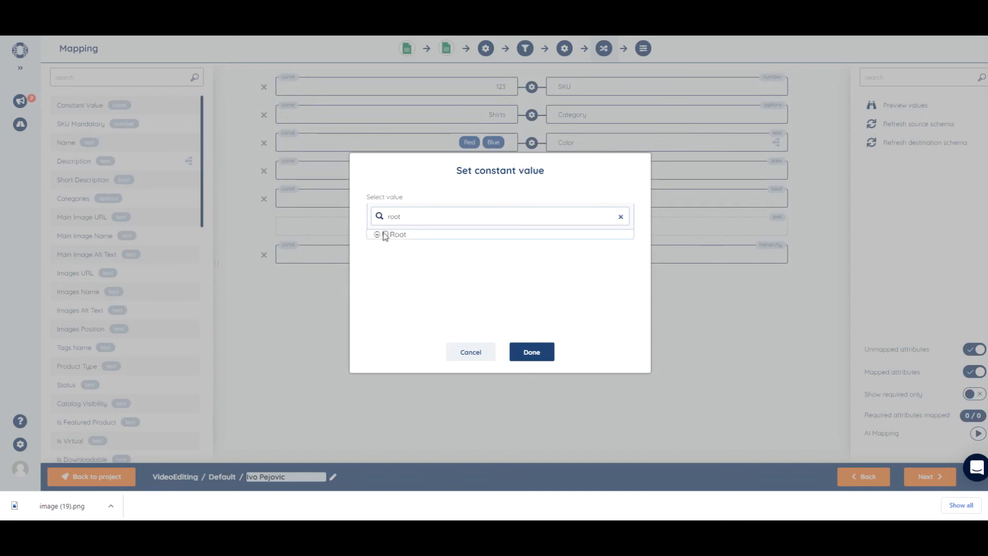
{"action": "left_click_drag", "start_coordinate": [416, 218], "coordinate": [352, 214]}
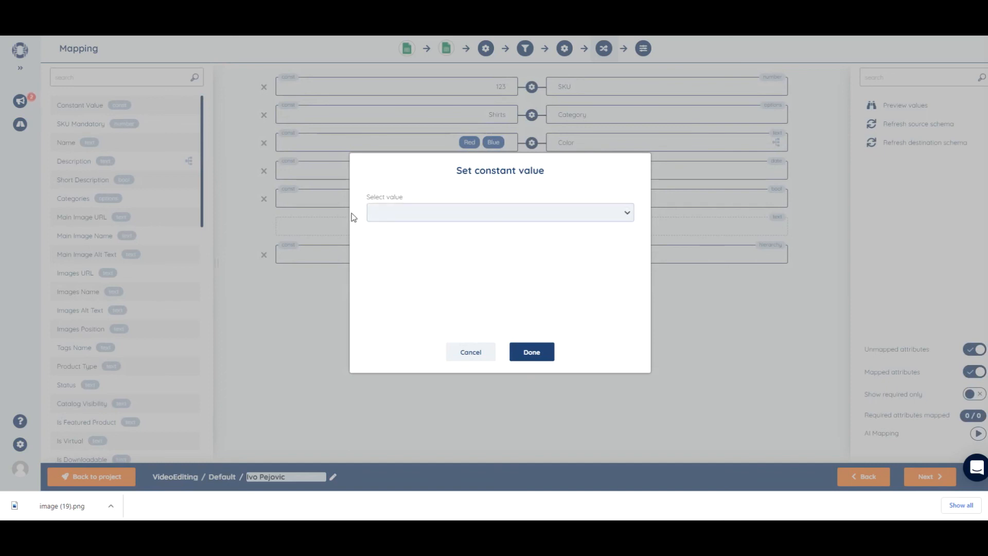
{"action": "left_click", "coordinate": [413, 209]}
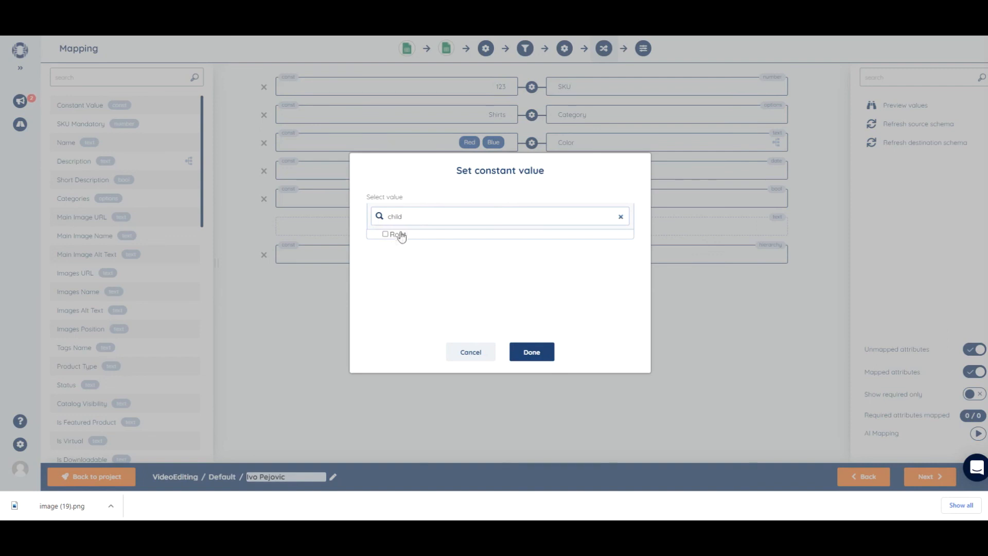
{"action": "left_click", "coordinate": [392, 253]}
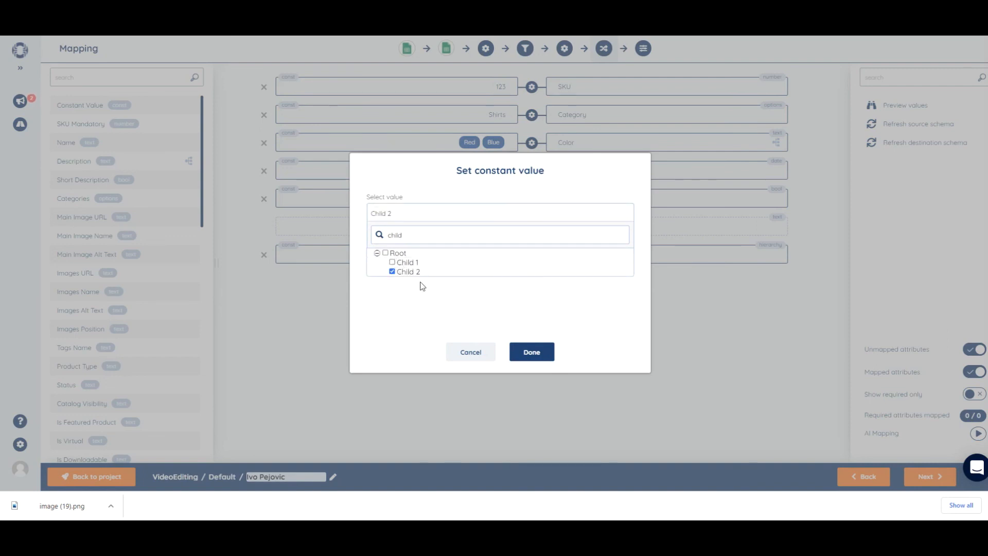
{"action": "left_click", "coordinate": [523, 352]}
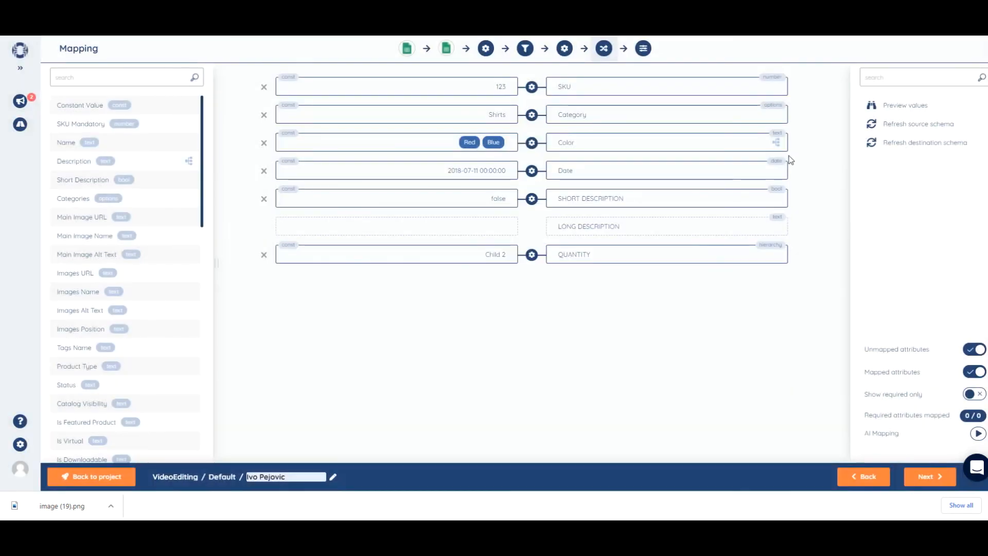